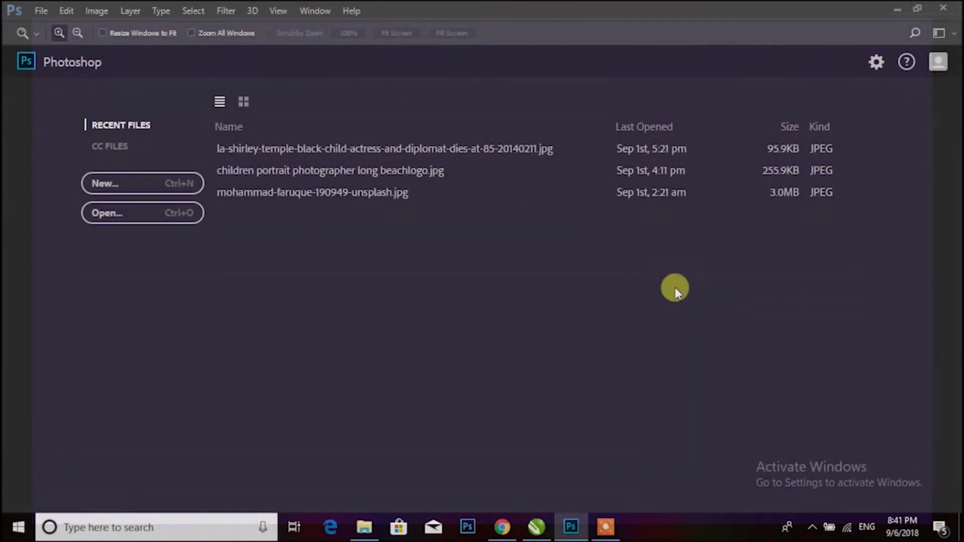
Open the black-and-white curly-haired child portrait JPEG from the class5 folder.
left_click(42, 11)
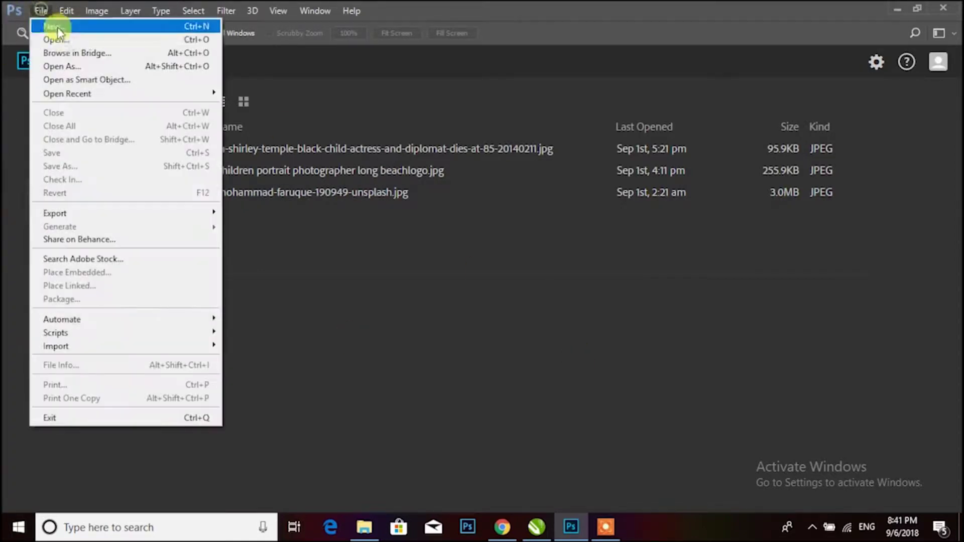
left_click(65, 37)
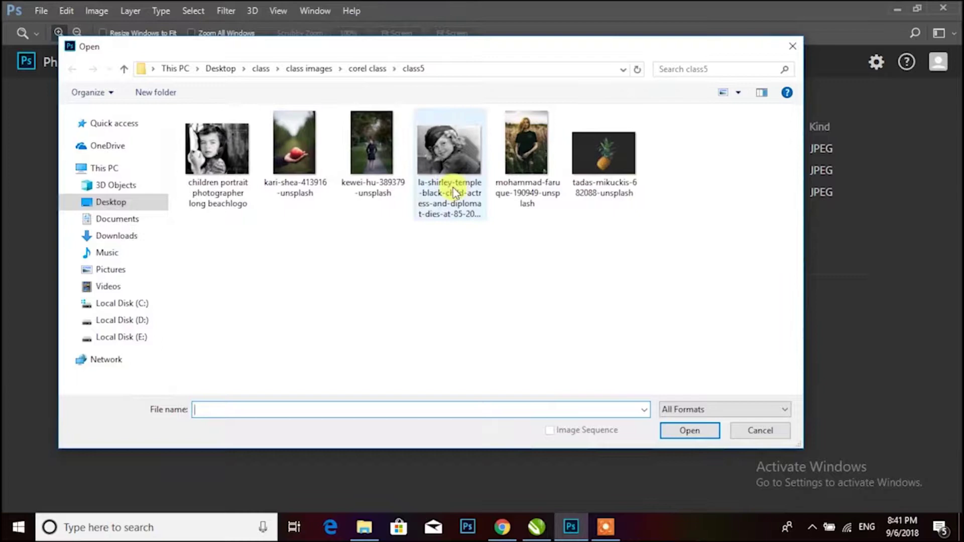
left_click(451, 155)
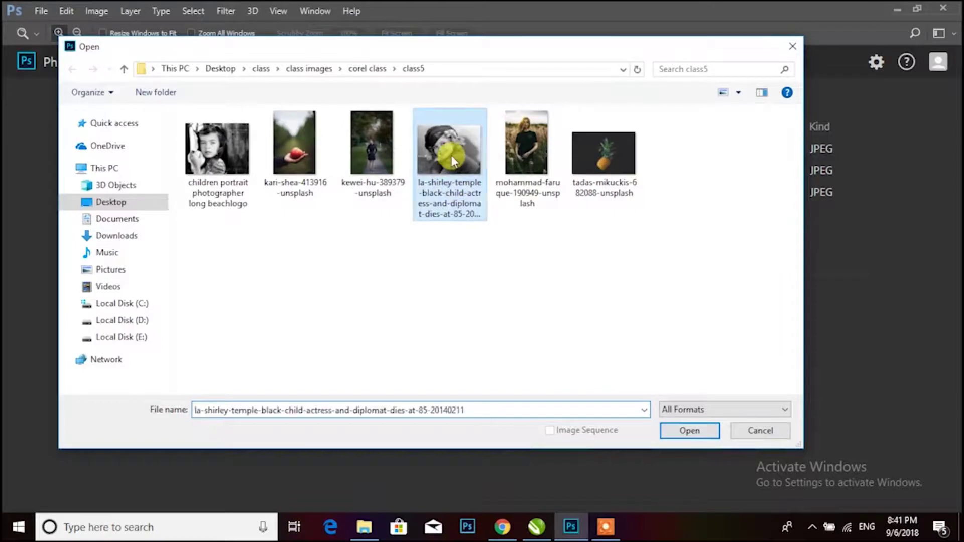
left_click(688, 433)
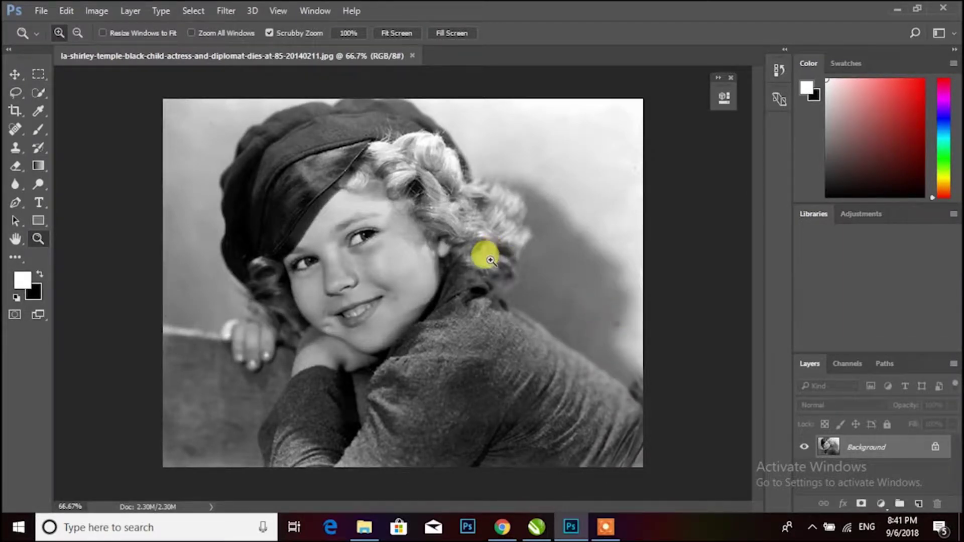
Check the Image Size values, 1024 × 786 px at 72 ppi, and close without changes.
left_click(99, 14)
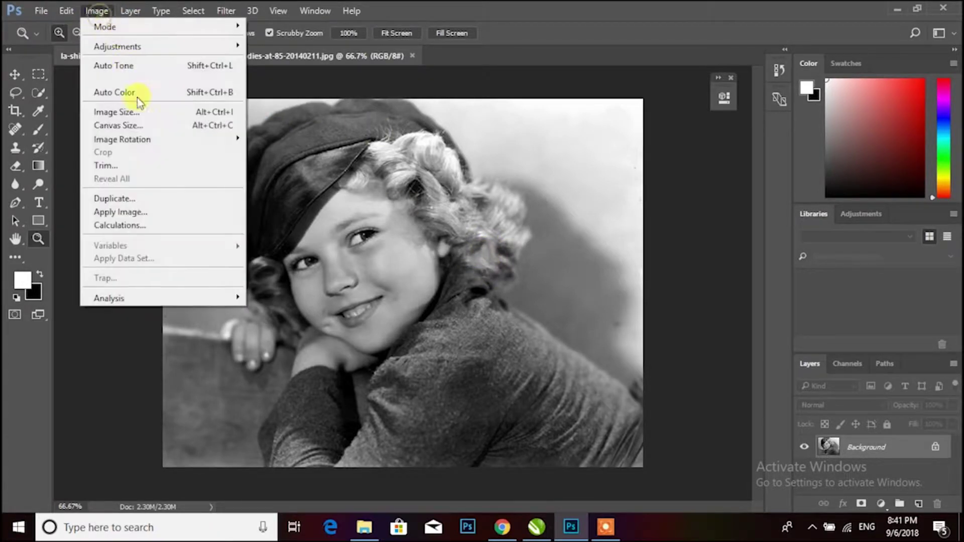
left_click(192, 118)
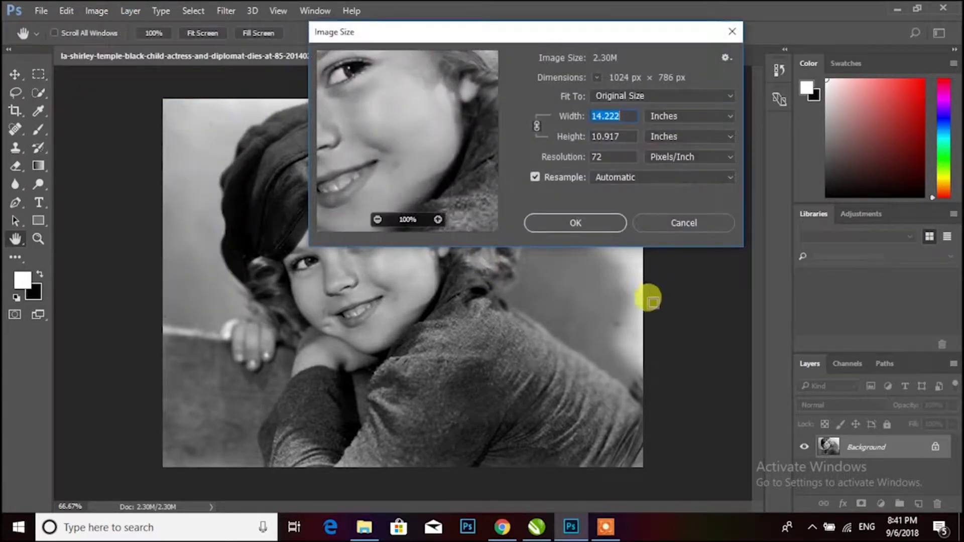
left_click_drag(586, 32, 628, 120)
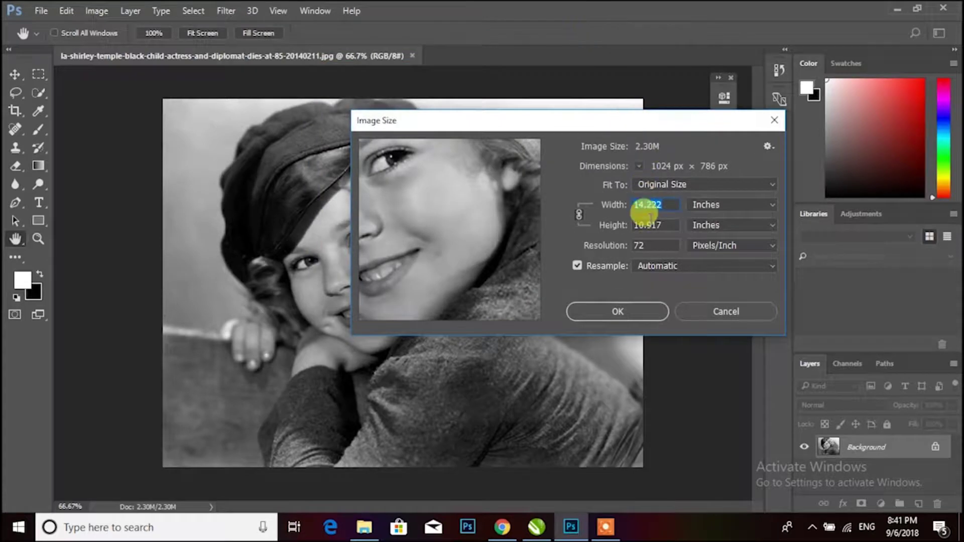
left_click(662, 224)
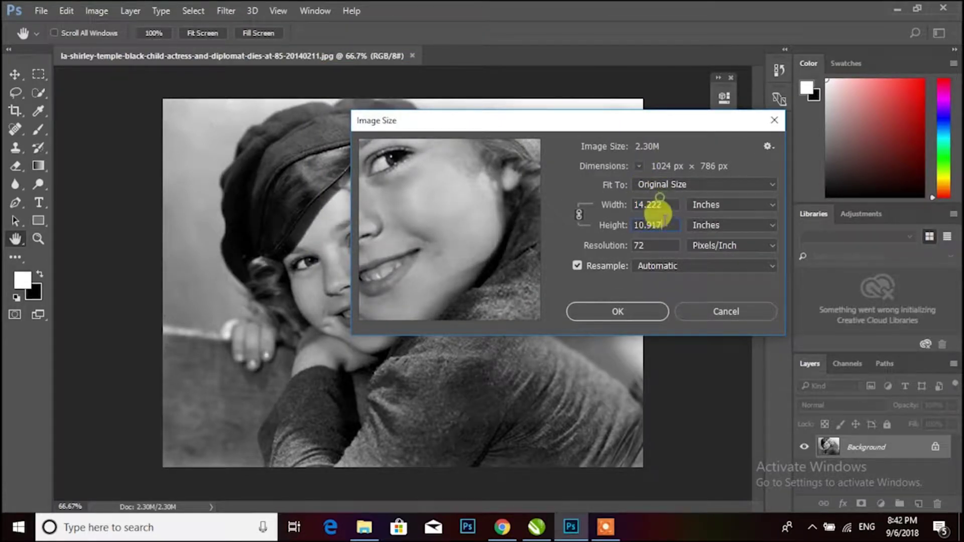
left_click(662, 246)
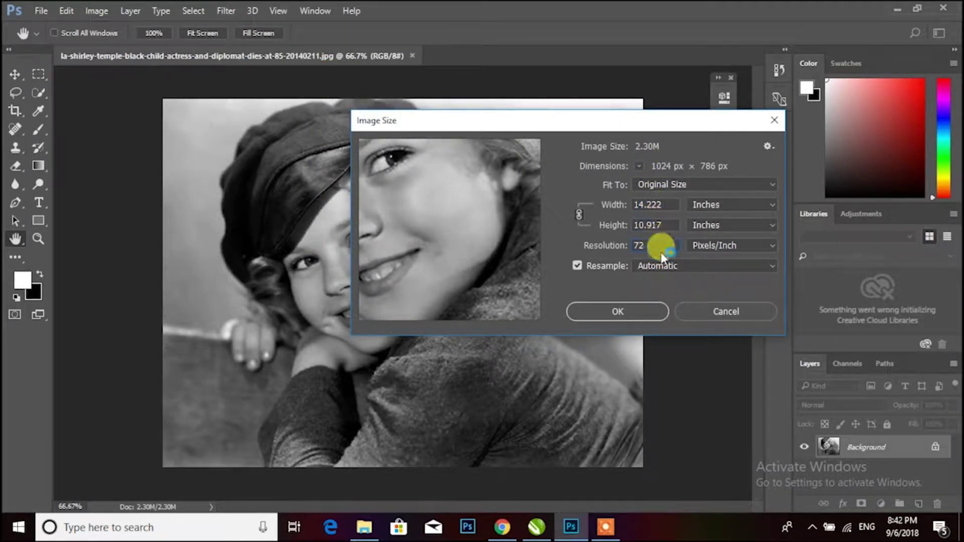
left_click(654, 203)
left_click(684, 316)
View the portrait at 100% zoom, panned to frame the face.
key("z")
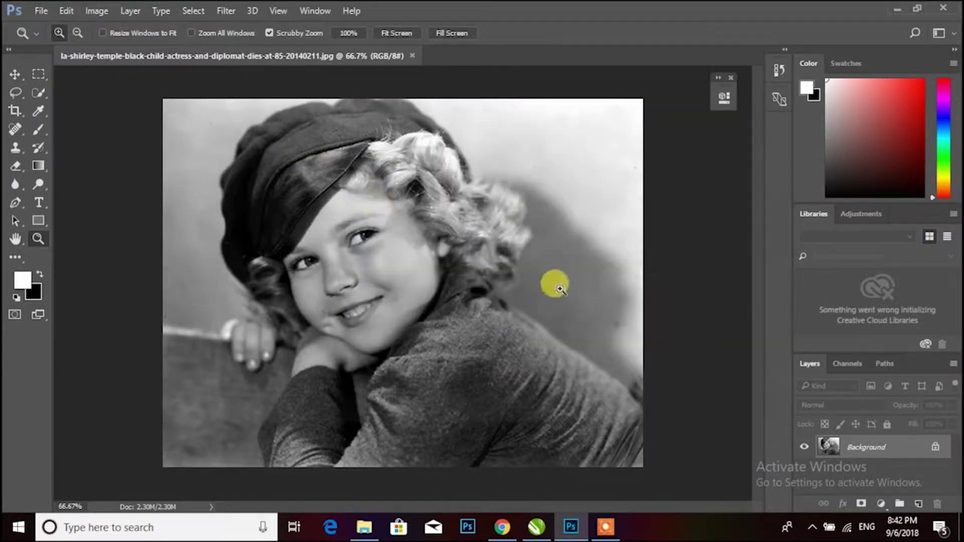
key("ctrl+1")
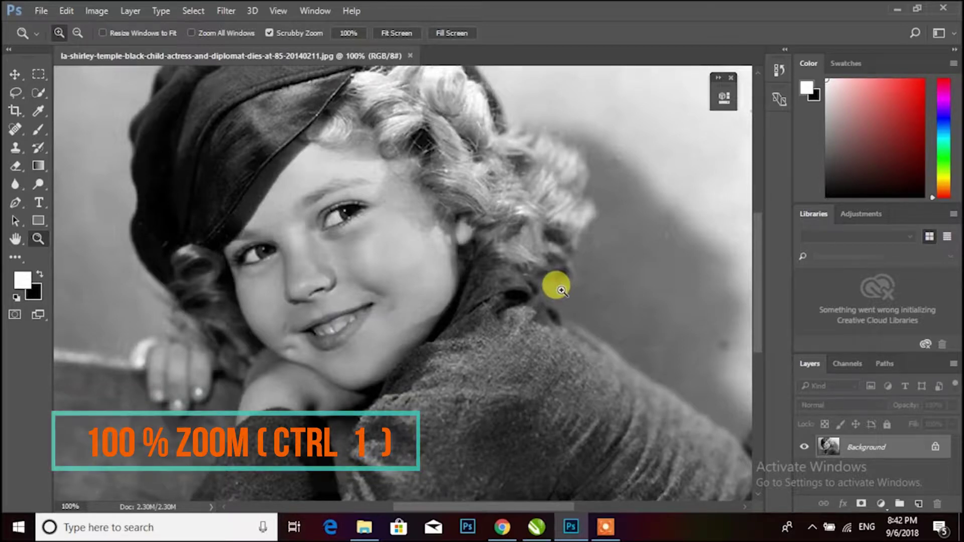
mouse_move(334, 232)
left_mouse_down()
mouse_move(361, 294)
mouse_move(311, 241)
left_mouse_up()
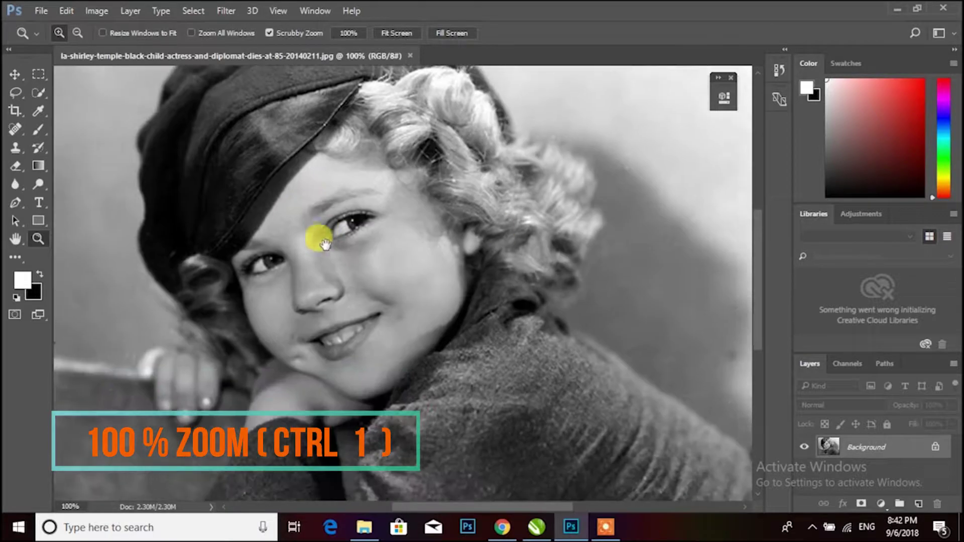
left_click(731, 77)
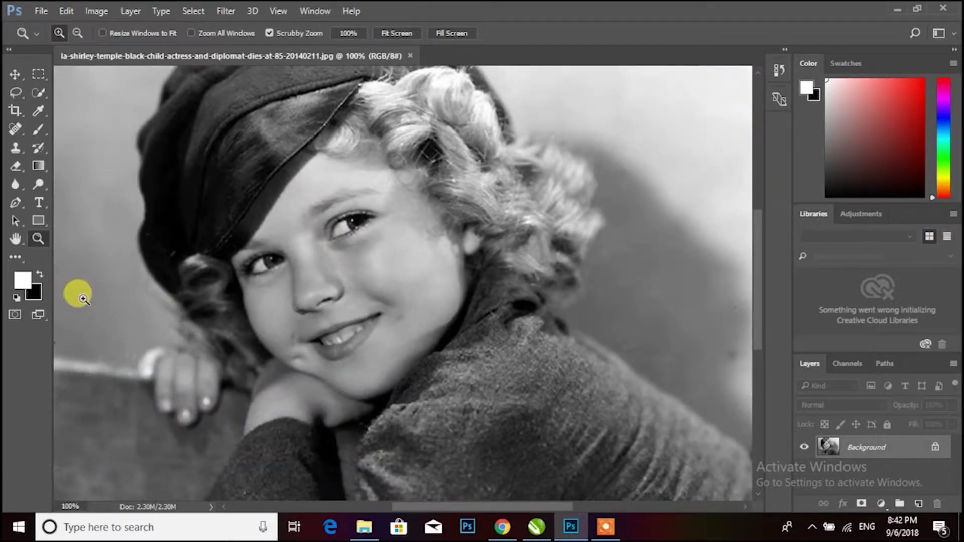
Enter Quick Mask mode with a soft round Brush preset and black as the foreground colour.
left_click(14, 315)
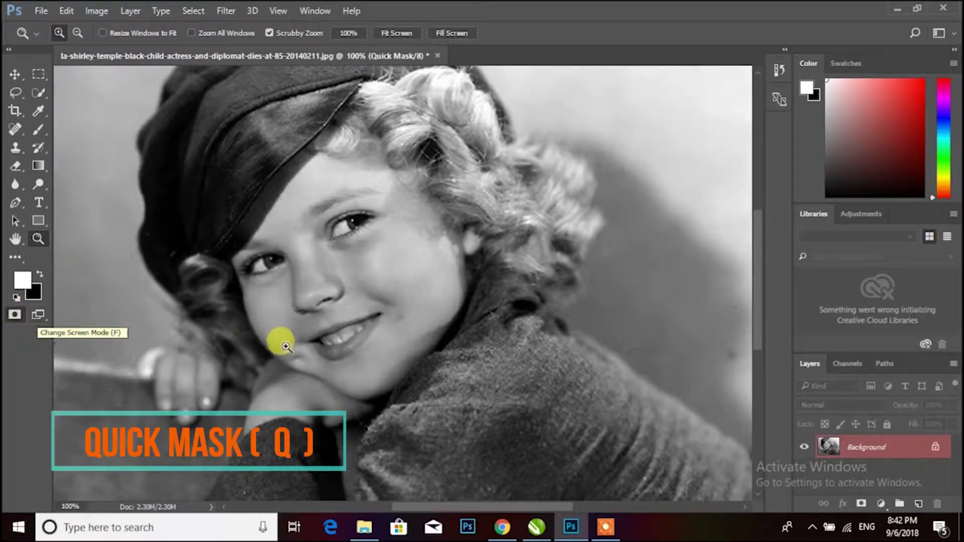
left_click(43, 130)
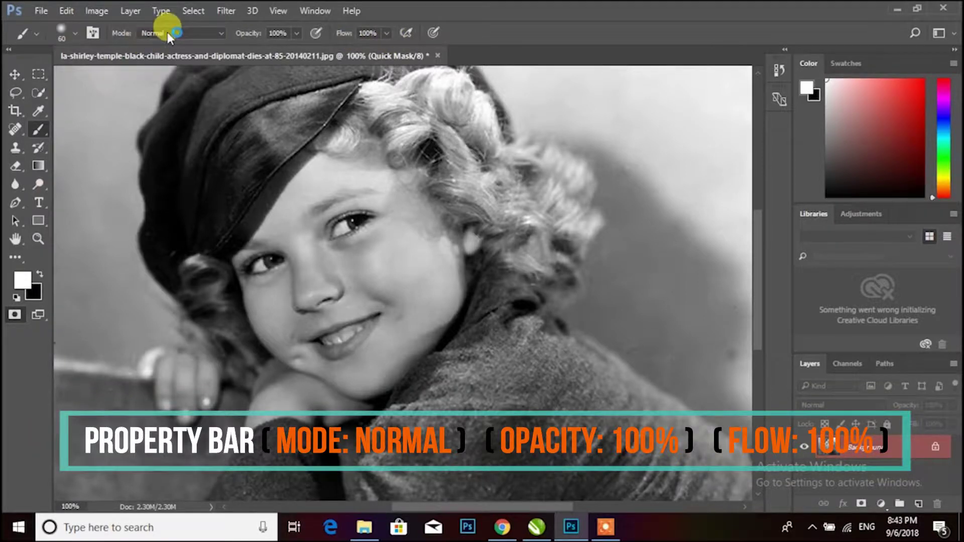
left_click(74, 32)
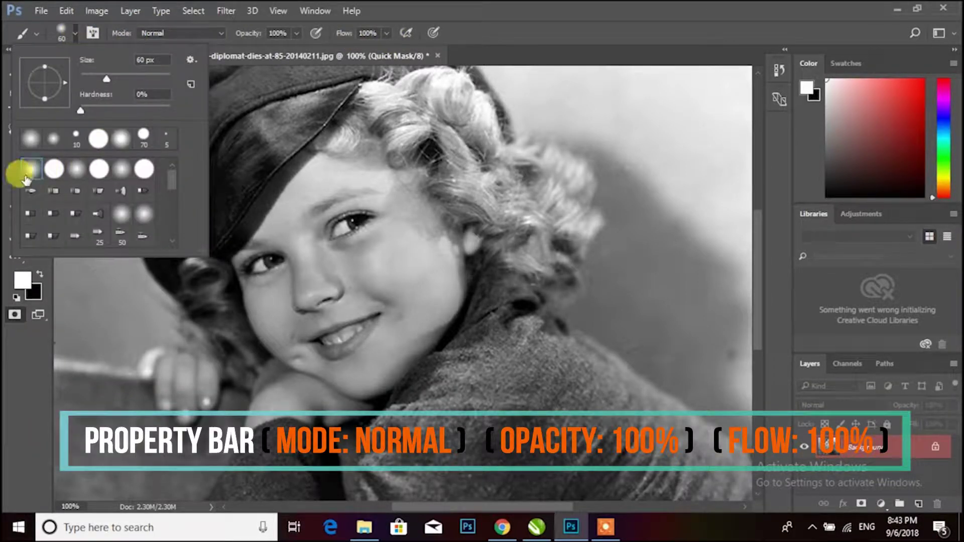
left_click(54, 168)
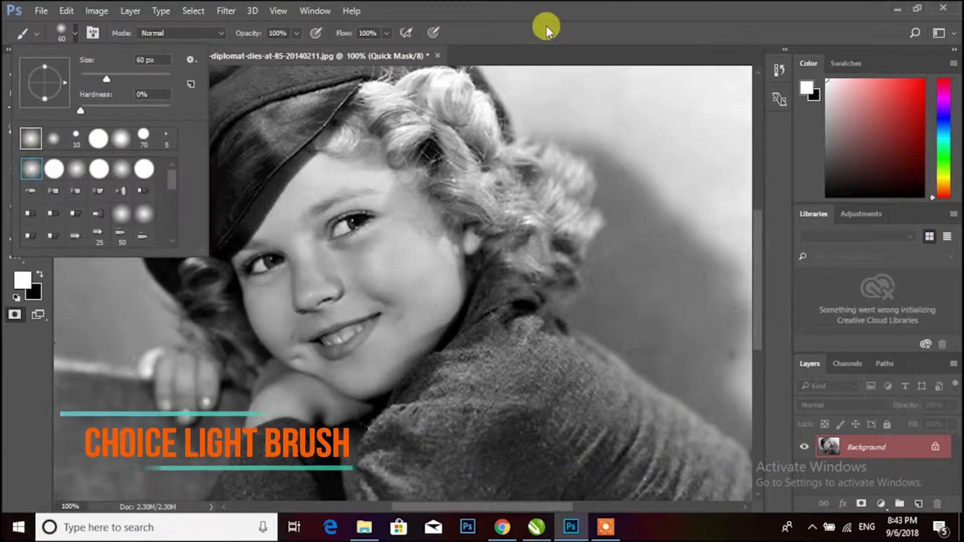
left_click(534, 14)
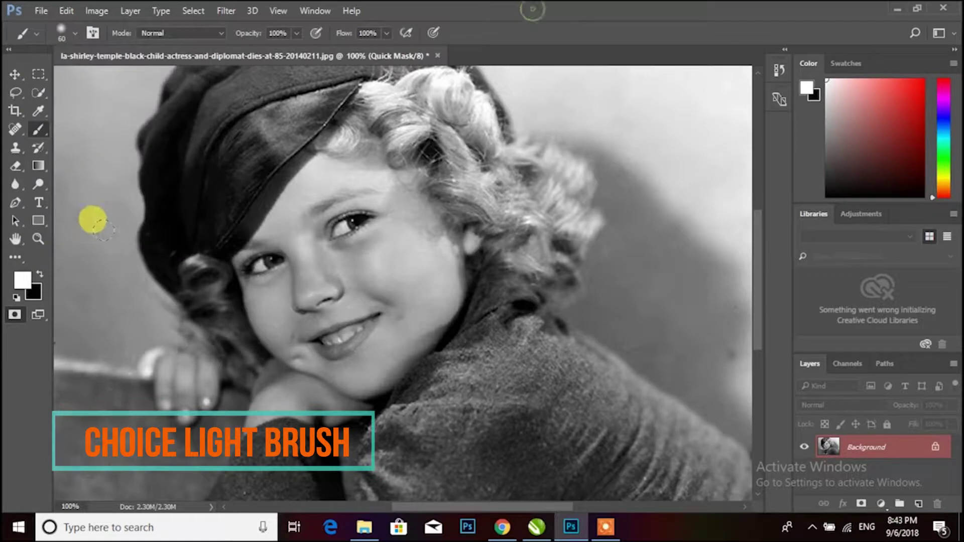
left_click(37, 272)
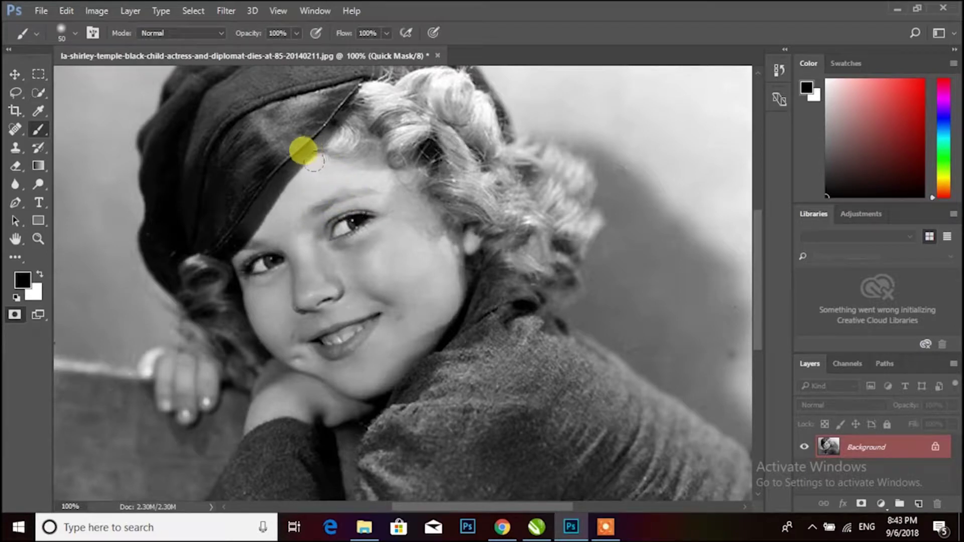
Paint the quick mask over the face from the brow and cheeks down to the chin.
left_click(316, 164)
mouse_move(297, 154)
left_mouse_down()
mouse_move(277, 164)
mouse_move(227, 234)
mouse_move(269, 337)
mouse_move(357, 372)
mouse_move(422, 323)
mouse_move(450, 232)
mouse_move(415, 209)
mouse_move(400, 179)
mouse_move(405, 161)
mouse_move(357, 167)
mouse_move(306, 155)
mouse_move(293, 189)
mouse_move(359, 168)
mouse_move(286, 189)
mouse_move(370, 185)
mouse_move(394, 213)
left_mouse_up()
mouse_move(416, 255)
left_mouse_down()
mouse_move(424, 276)
mouse_move(416, 241)
mouse_move(381, 351)
mouse_move(353, 355)
mouse_move(355, 327)
mouse_move(327, 314)
mouse_move(382, 244)
mouse_move(351, 221)
mouse_move(311, 221)
mouse_move(258, 198)
mouse_move(250, 265)
mouse_move(295, 276)
mouse_move(267, 244)
mouse_move(326, 205)
mouse_move(323, 236)
mouse_move(340, 221)
mouse_move(338, 283)
mouse_move(315, 279)
mouse_move(303, 333)
mouse_move(366, 333)
mouse_move(400, 279)
left_mouse_up()
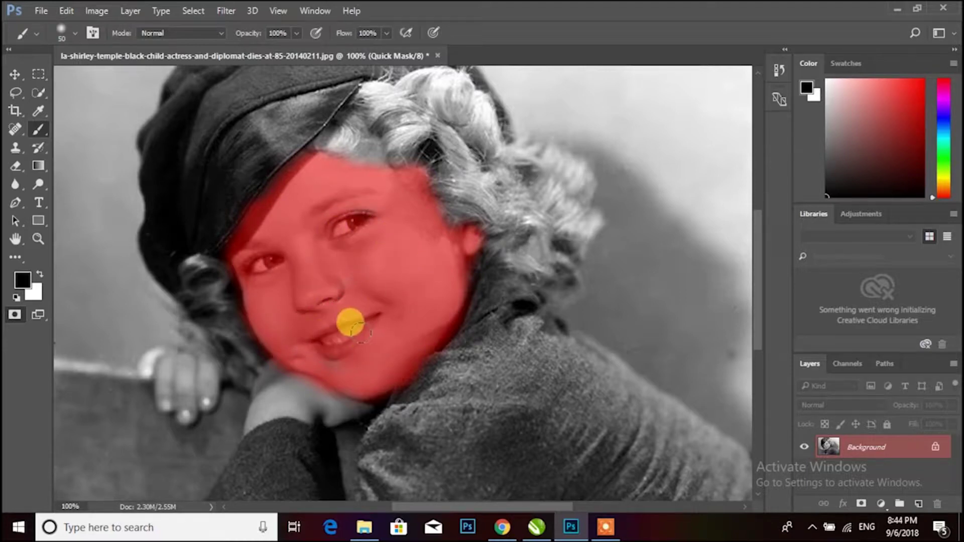
left_click_drag(362, 250, 328, 406)
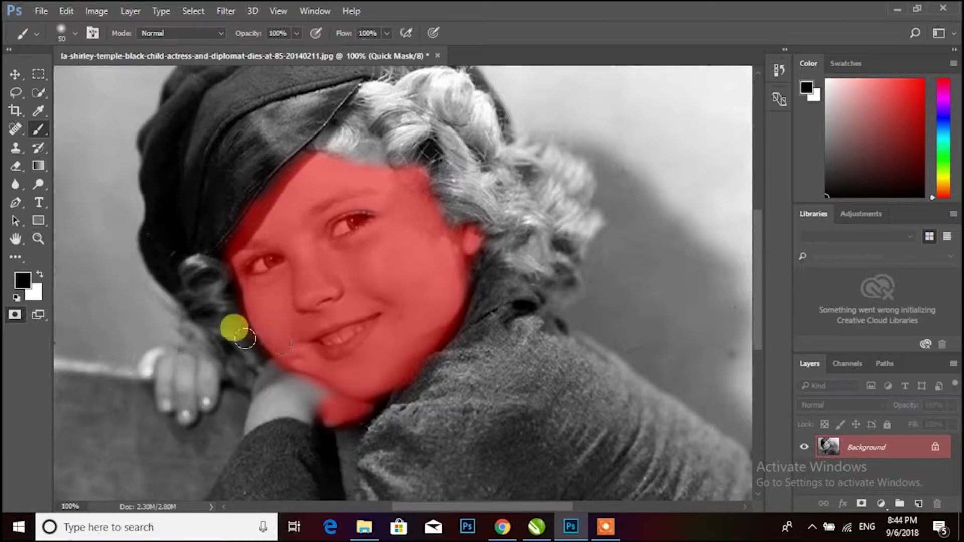
Set the Quick Mask overlay to green at 20% opacity, leaving the face as a selection.
double_click(14, 315)
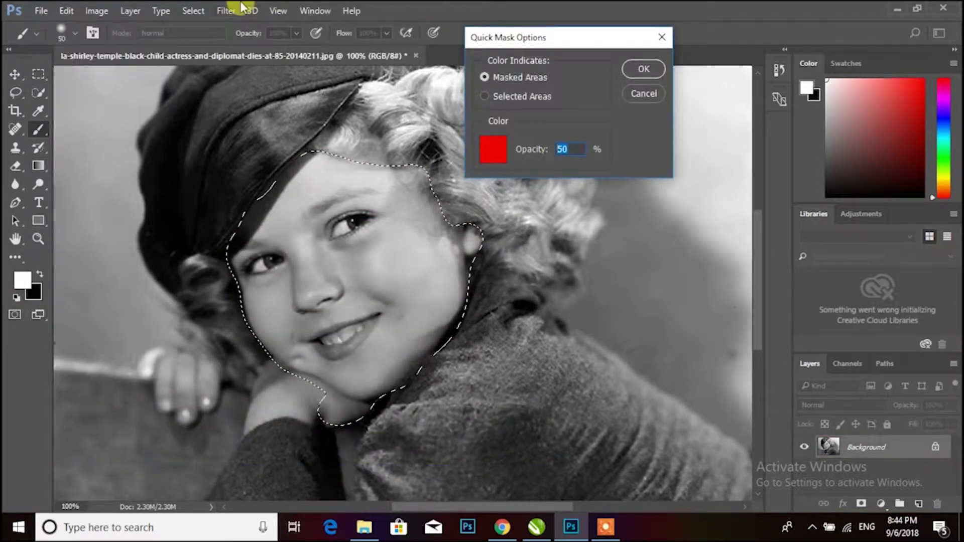
type("20")
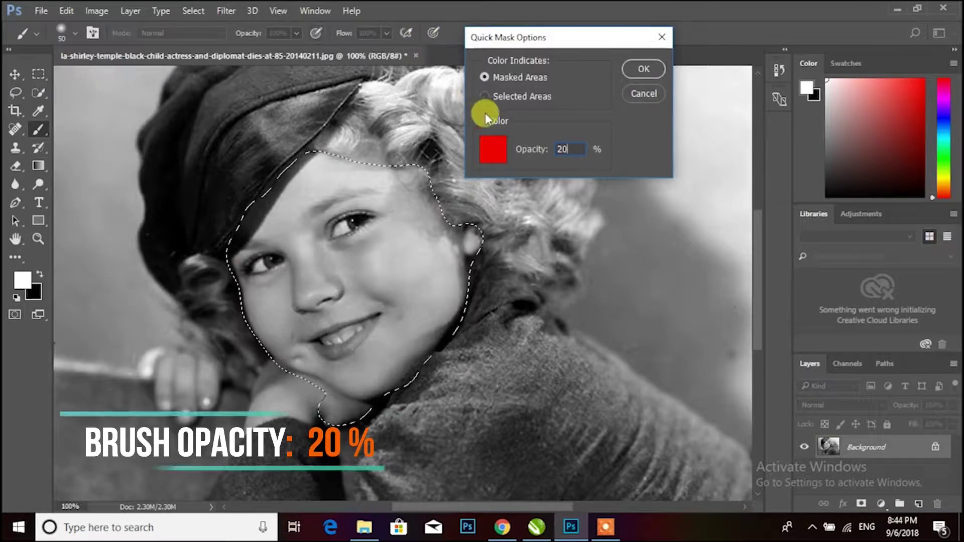
left_click(492, 150)
left_click(495, 245)
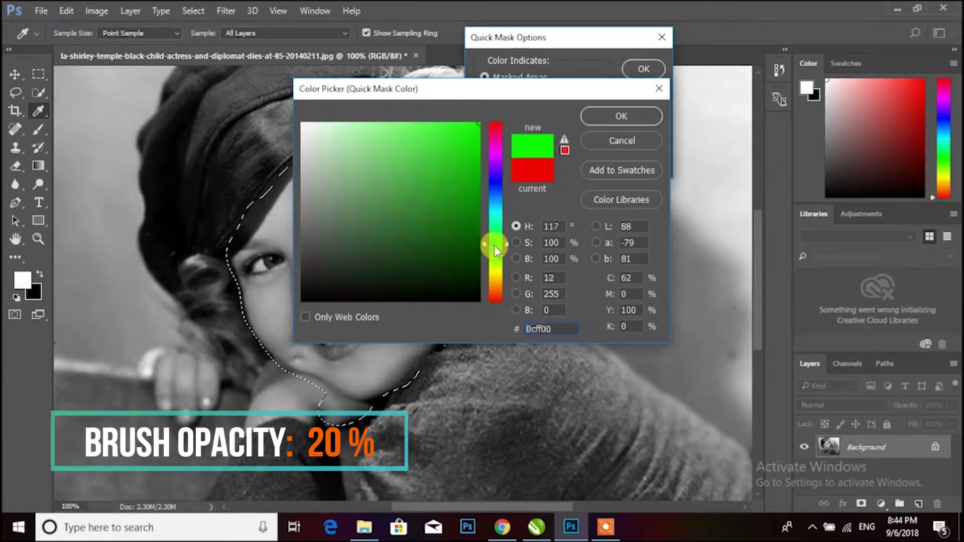
left_click(620, 116)
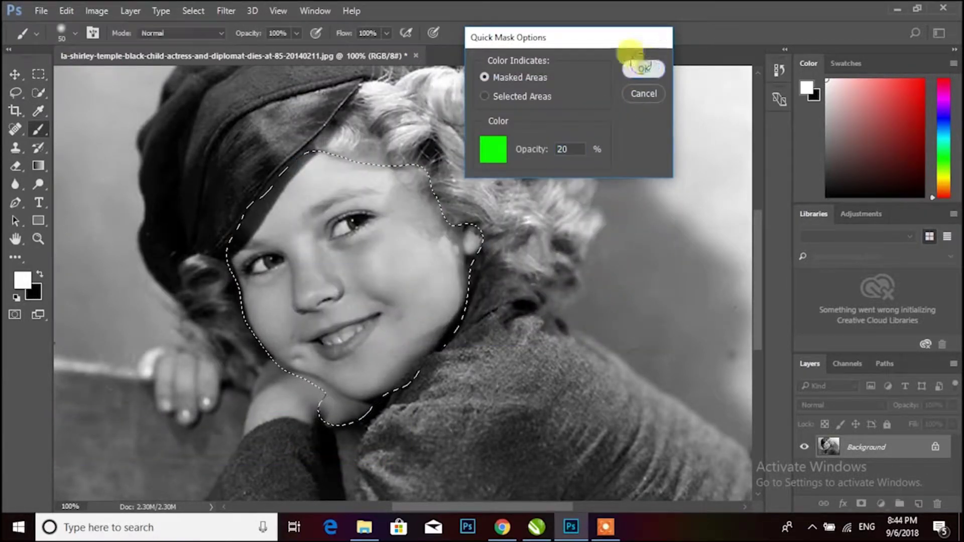
left_click(644, 68)
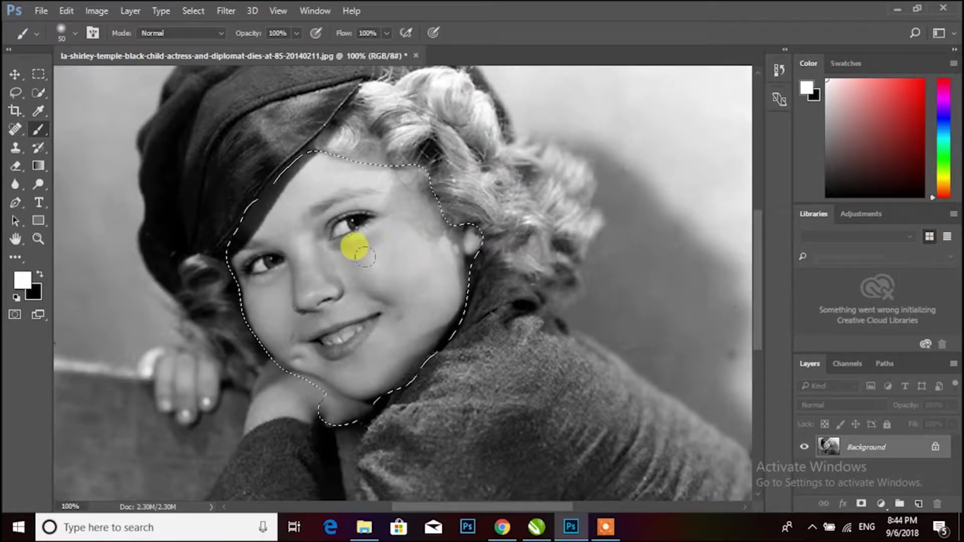
Back in Quick Mask, extend the mask over the chin, ear and resting hand with a 20 px brush.
key("q")
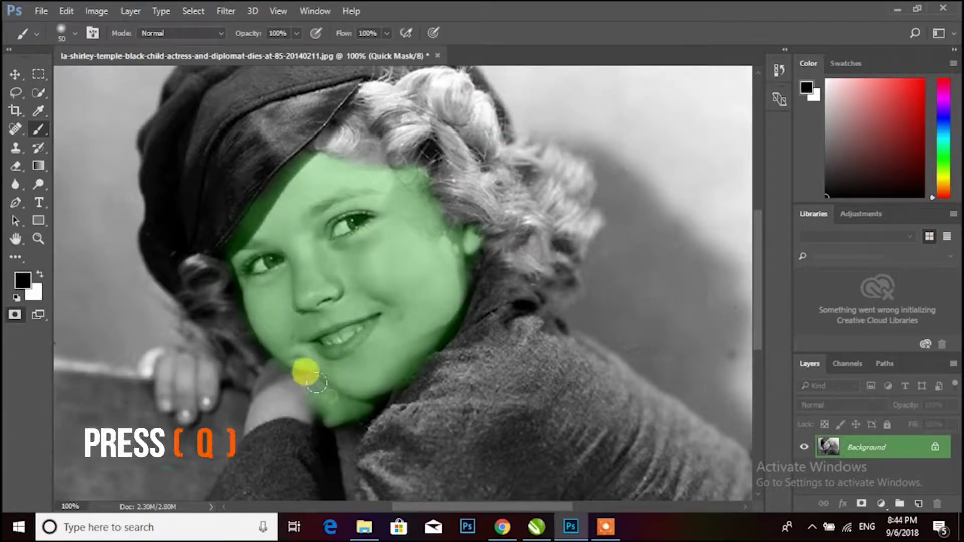
mouse_move(317, 385)
left_mouse_down()
mouse_move(261, 387)
mouse_move(257, 406)
left_mouse_up()
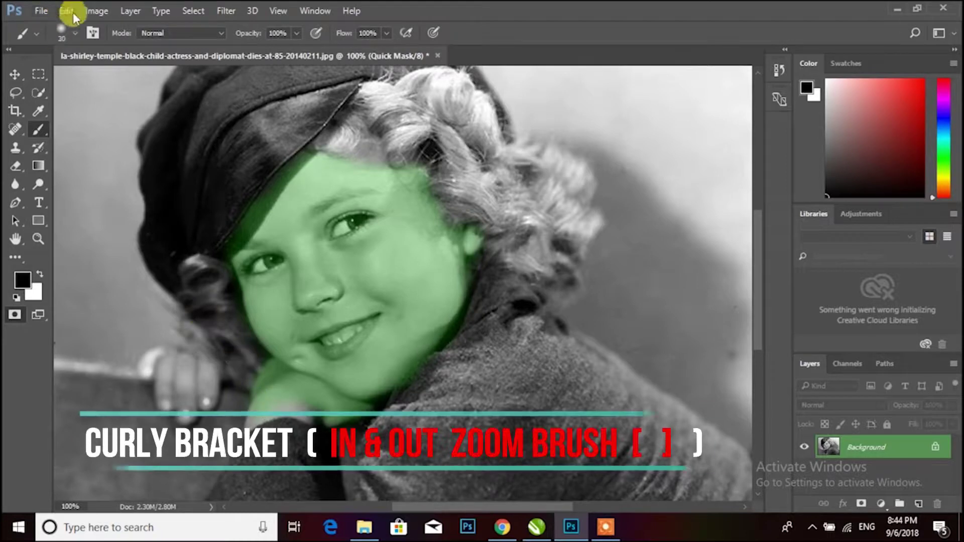
key("bracketright")
left_click(74, 35)
left_click_drag(93, 78, 86, 79)
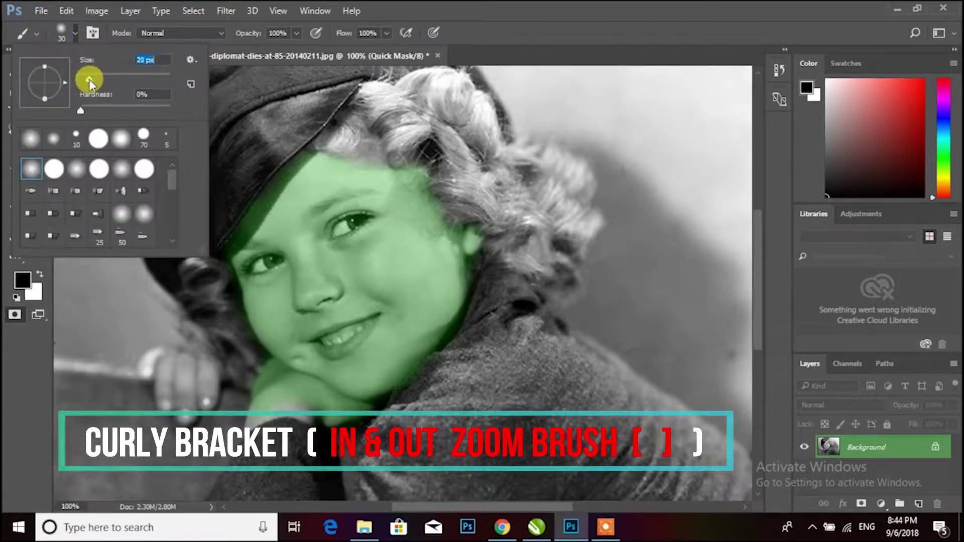
left_click(429, 364)
mouse_move(430, 364)
left_mouse_down()
mouse_move(343, 404)
mouse_move(269, 414)
mouse_move(256, 429)
left_mouse_up()
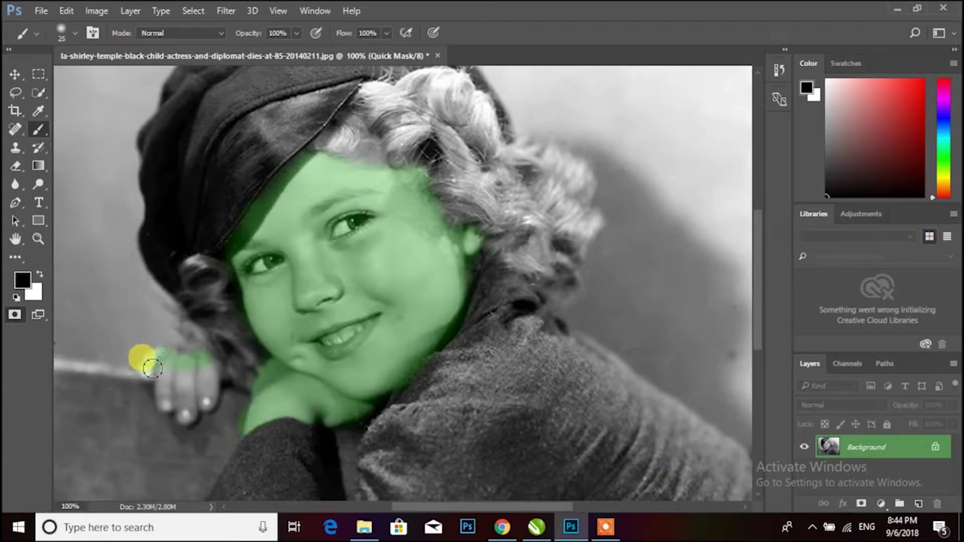
mouse_move(169, 402)
left_mouse_down()
mouse_move(193, 400)
mouse_move(171, 379)
mouse_move(203, 361)
mouse_move(229, 409)
mouse_move(218, 386)
mouse_move(209, 403)
mouse_move(190, 351)
mouse_move(232, 348)
mouse_move(278, 396)
left_mouse_up()
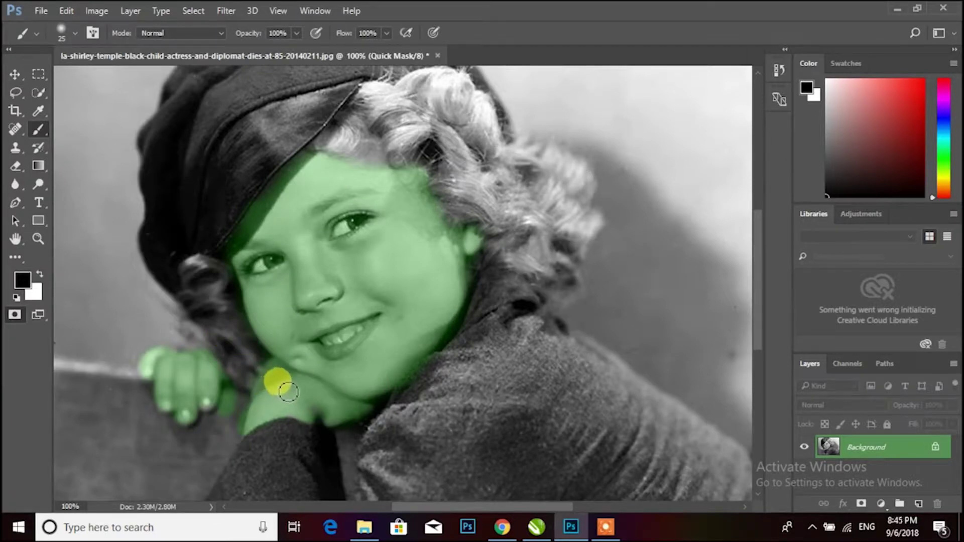
mouse_move(292, 389)
left_mouse_down()
mouse_move(345, 387)
mouse_move(348, 427)
mouse_move(401, 533)
left_mouse_up()
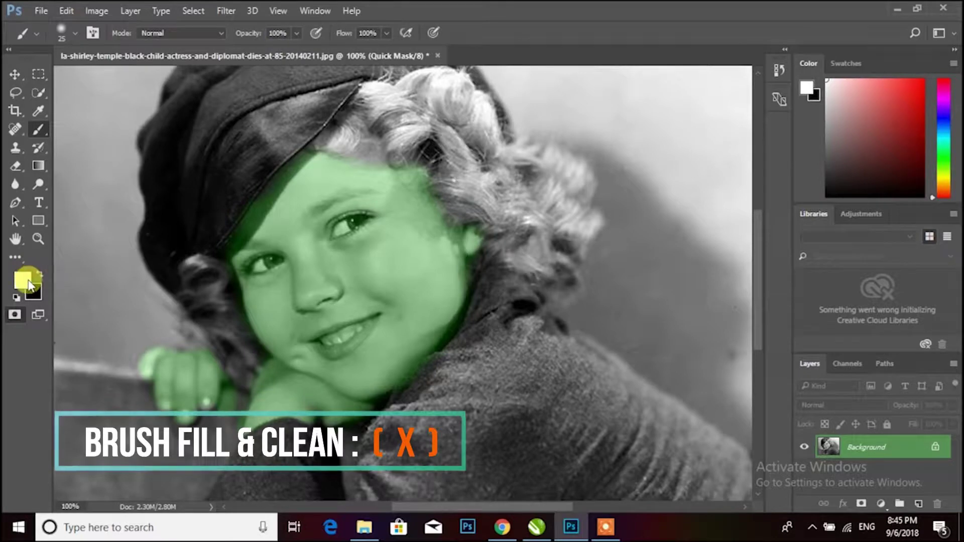
Paint white to remove mask overspill at the hand, face edge and cheek, and uncover the lips.
left_click(42, 273)
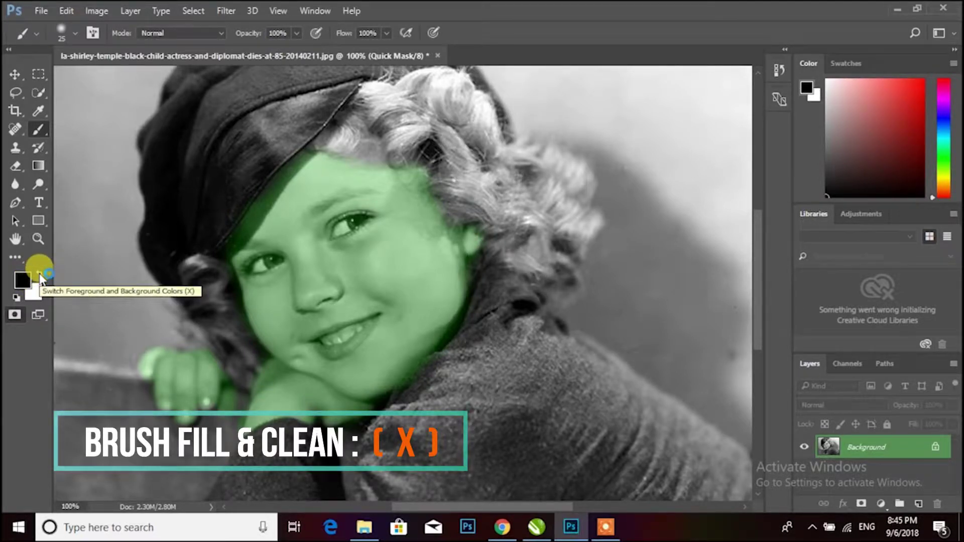
left_click(43, 274)
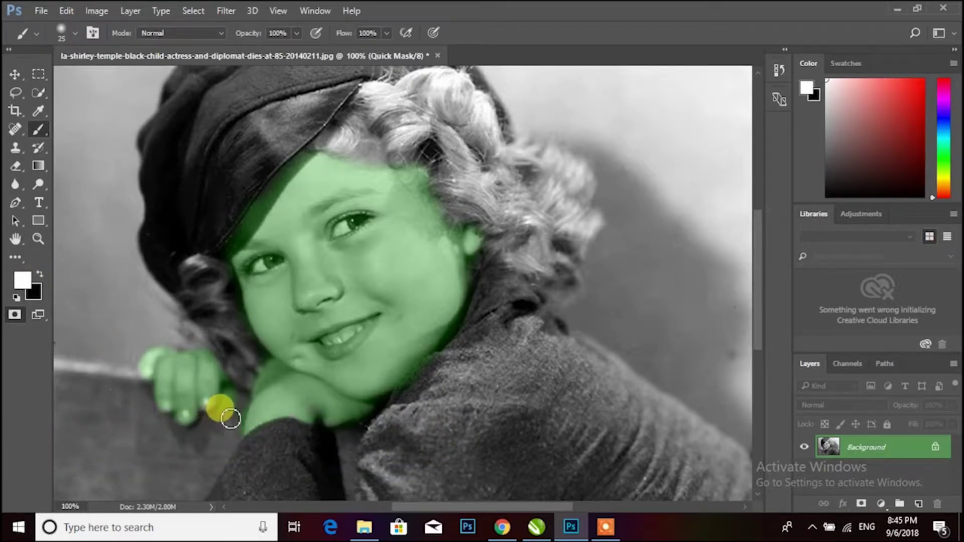
left_click_drag(233, 395, 244, 411)
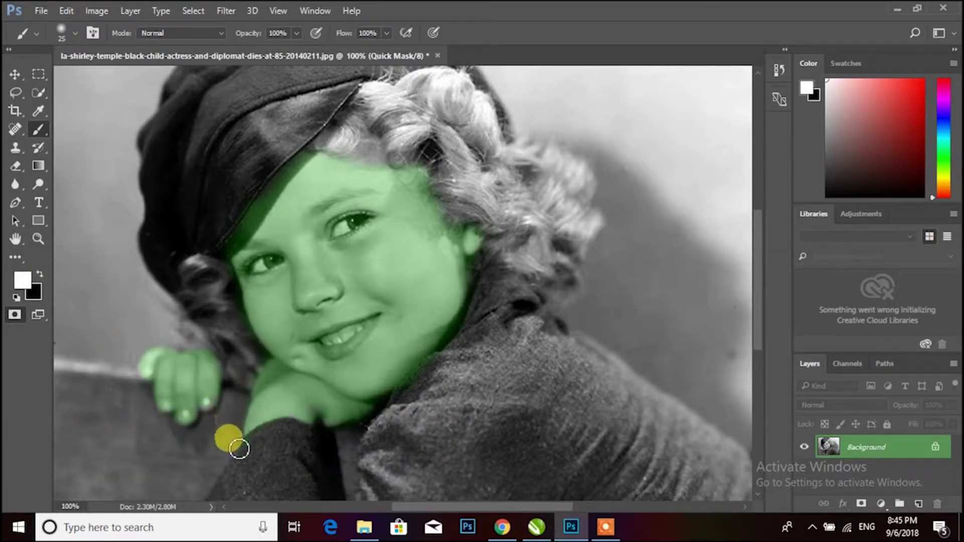
mouse_move(239, 448)
left_mouse_down()
mouse_move(234, 299)
mouse_move(221, 269)
mouse_move(242, 312)
left_mouse_up()
mouse_move(260, 356)
left_mouse_down()
mouse_move(247, 363)
mouse_move(252, 405)
mouse_move(314, 385)
mouse_move(265, 410)
mouse_move(234, 398)
mouse_move(474, 267)
mouse_move(450, 370)
mouse_move(399, 425)
mouse_move(421, 150)
mouse_move(334, 142)
mouse_move(359, 259)
mouse_move(338, 336)
left_mouse_up()
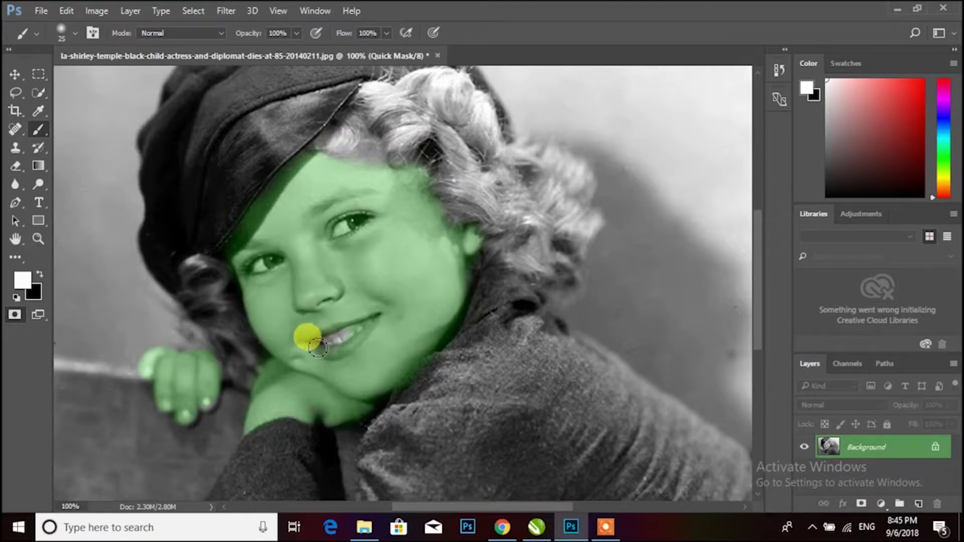
left_click_drag(337, 340, 363, 330)
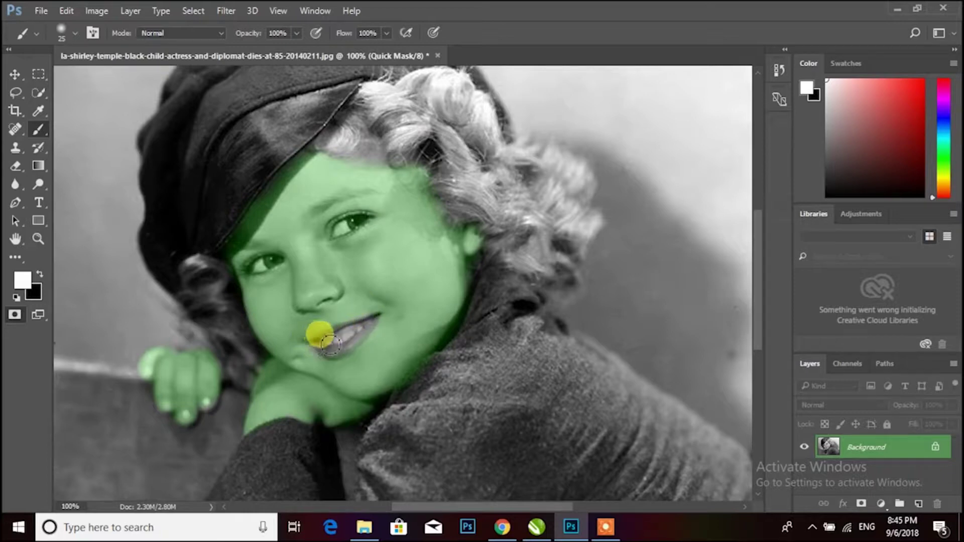
Zoom in on the right eye and clear the mask from it with a size 10 brush.
left_click(369, 217)
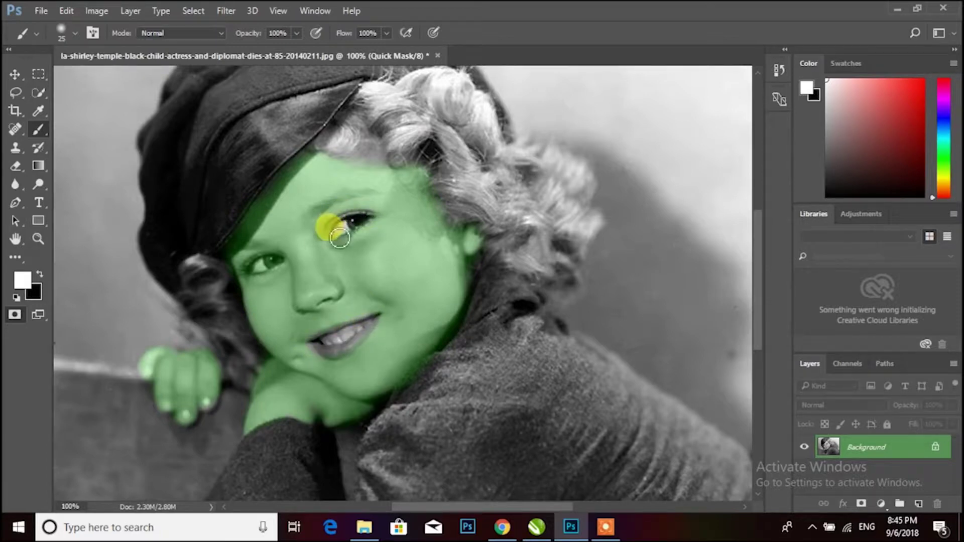
left_click_drag(337, 240, 346, 233)
key("x")
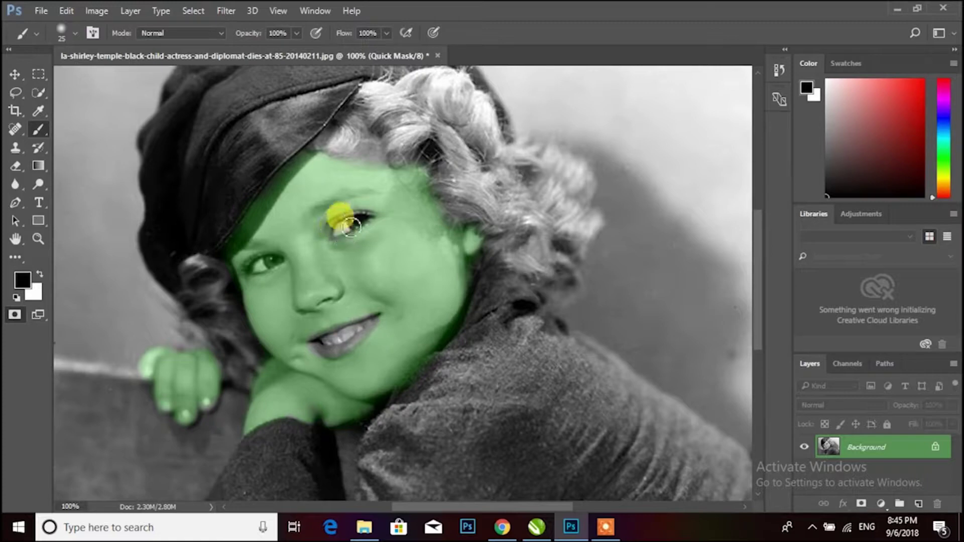
key("z")
left_click(351, 230)
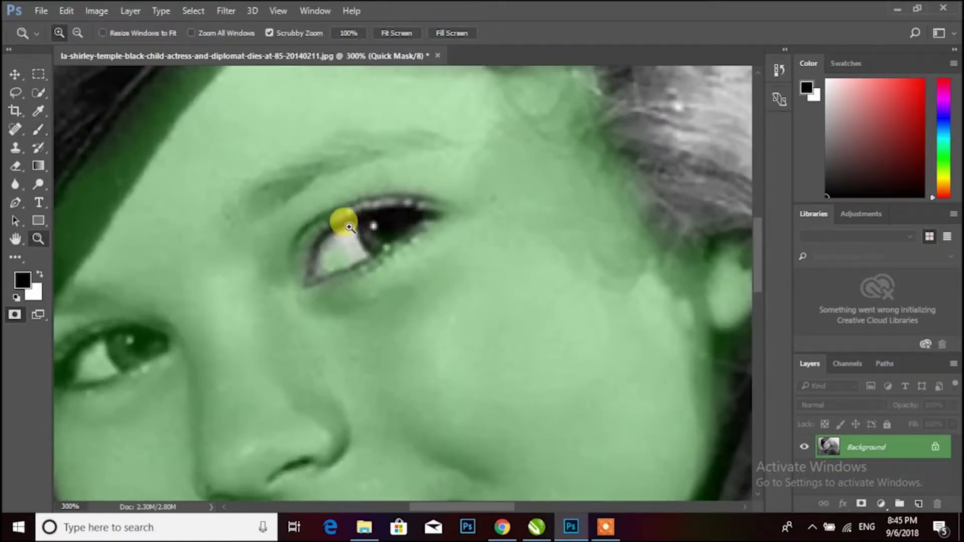
key("b")
left_click_drag(322, 221, 378, 221)
key("ctrl+z")
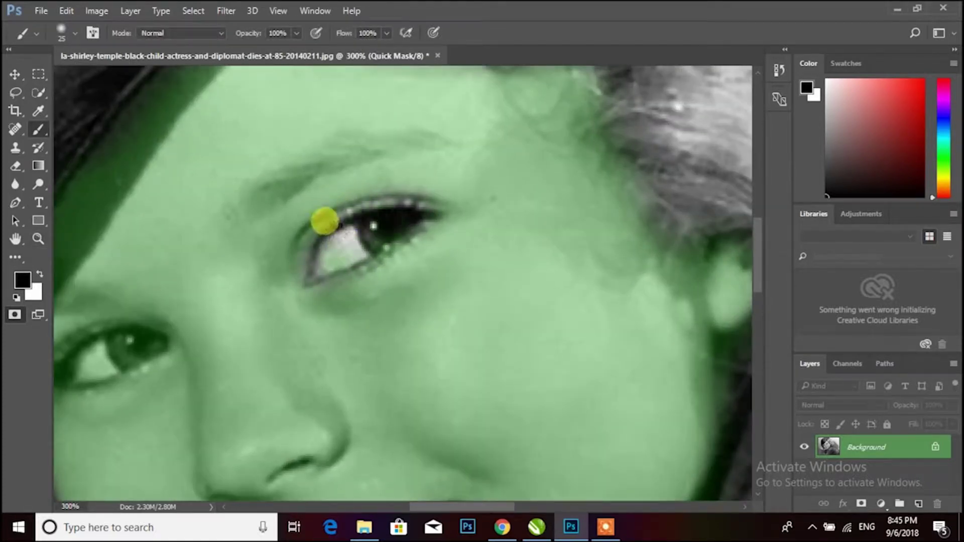
key("bracketleft")
key("bracketleft")
key("bracketleft")
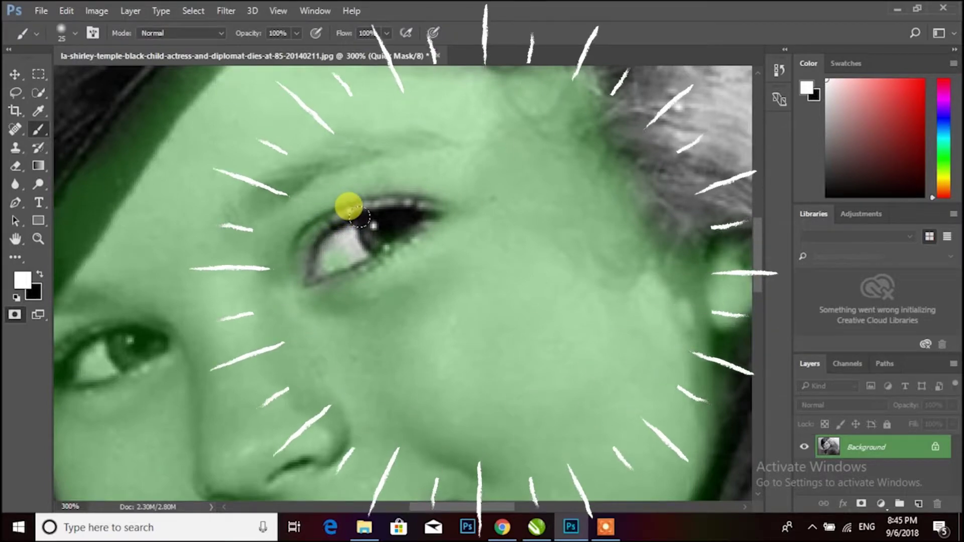
mouse_move(358, 247)
left_mouse_down()
mouse_move(370, 229)
mouse_move(394, 247)
mouse_move(336, 278)
mouse_move(362, 229)
mouse_move(496, 215)
left_mouse_up()
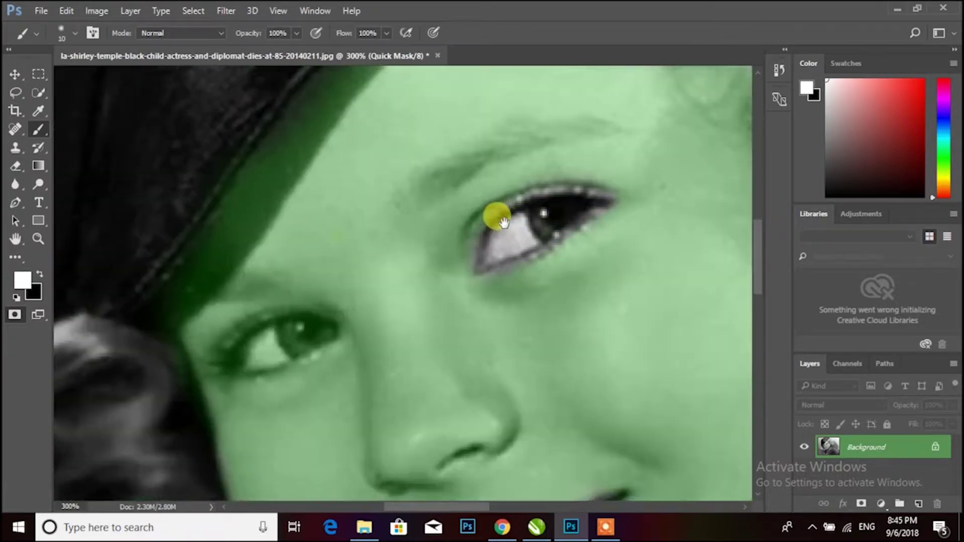
mouse_move(291, 326)
left_mouse_down()
mouse_move(301, 333)
mouse_move(301, 323)
mouse_move(243, 333)
mouse_move(231, 365)
mouse_move(314, 342)
mouse_move(270, 349)
mouse_move(287, 344)
mouse_move(254, 340)
mouse_move(243, 353)
mouse_move(295, 331)
mouse_move(280, 331)
mouse_move(291, 340)
mouse_move(328, 336)
left_mouse_up()
Clear the mask at the lip corner and upper lip, then zoom back out over the portrait.
scroll(349, 340, "down", 5)
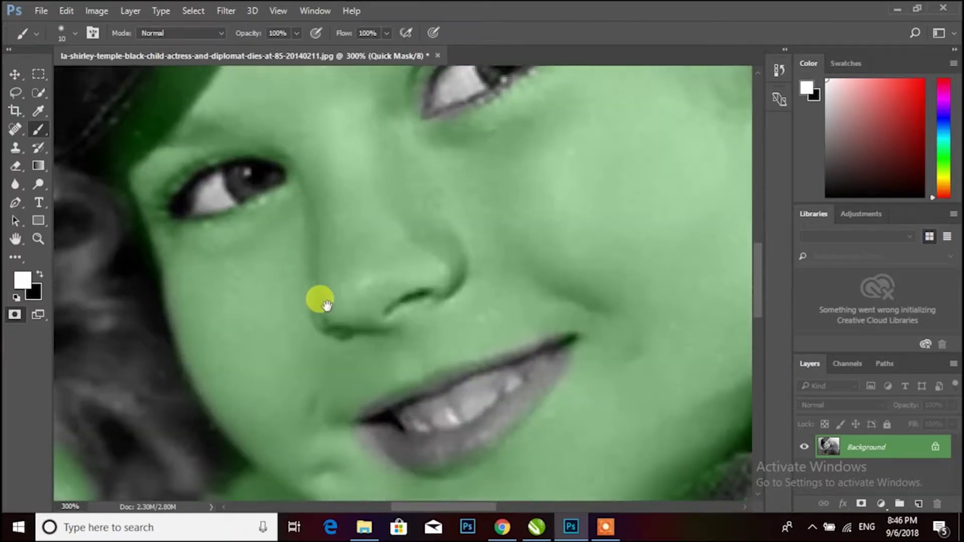
left_click_drag(530, 318, 564, 332)
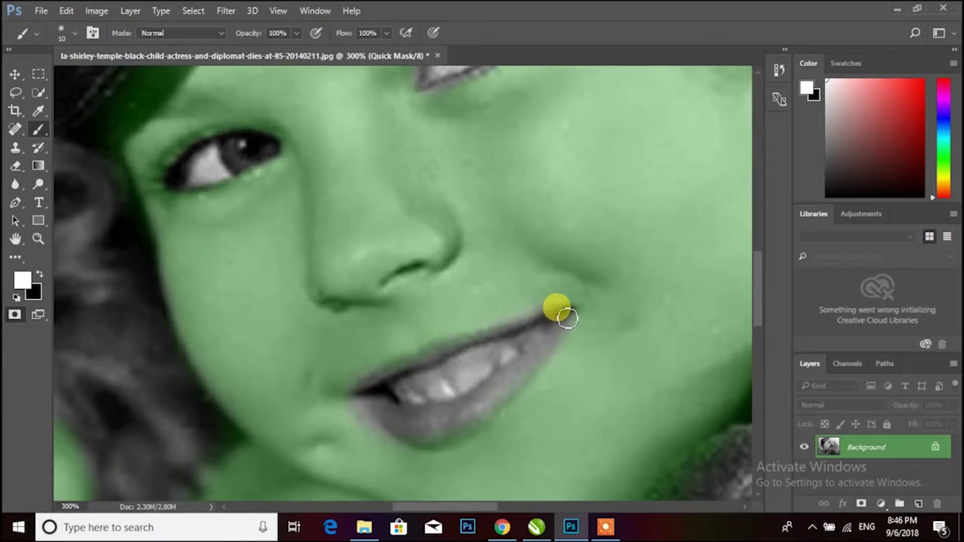
mouse_move(557, 331)
left_mouse_down()
mouse_move(396, 403)
mouse_move(423, 425)
mouse_move(416, 439)
mouse_move(463, 432)
mouse_move(513, 402)
mouse_move(539, 365)
mouse_move(503, 361)
mouse_move(496, 344)
mouse_move(428, 355)
mouse_move(373, 391)
mouse_move(398, 394)
mouse_move(338, 405)
mouse_move(365, 455)
mouse_move(329, 401)
mouse_move(348, 418)
mouse_move(340, 390)
mouse_move(567, 278)
left_mouse_up()
key("x")
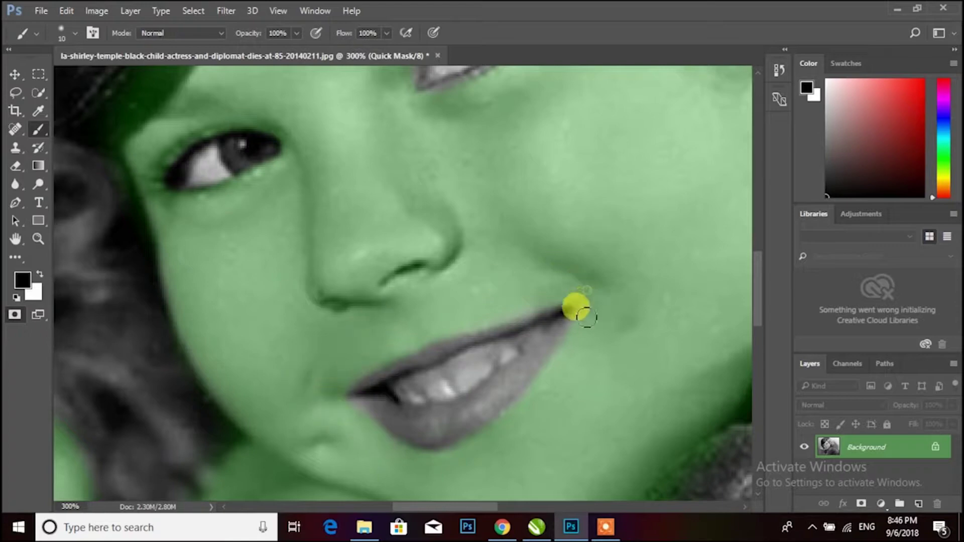
key("x")
scroll(440, 239, "down", 1)
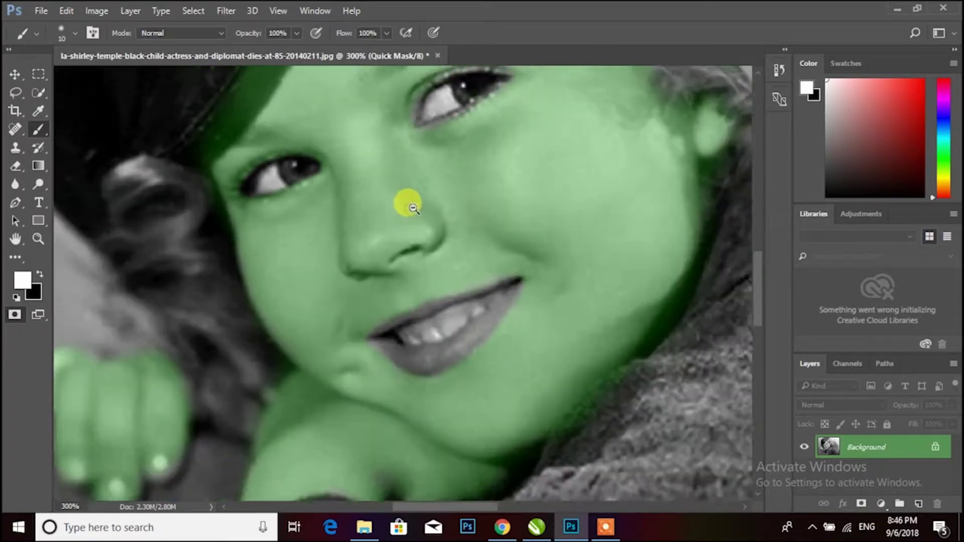
left_click_drag(431, 226, 439, 212)
key("x")
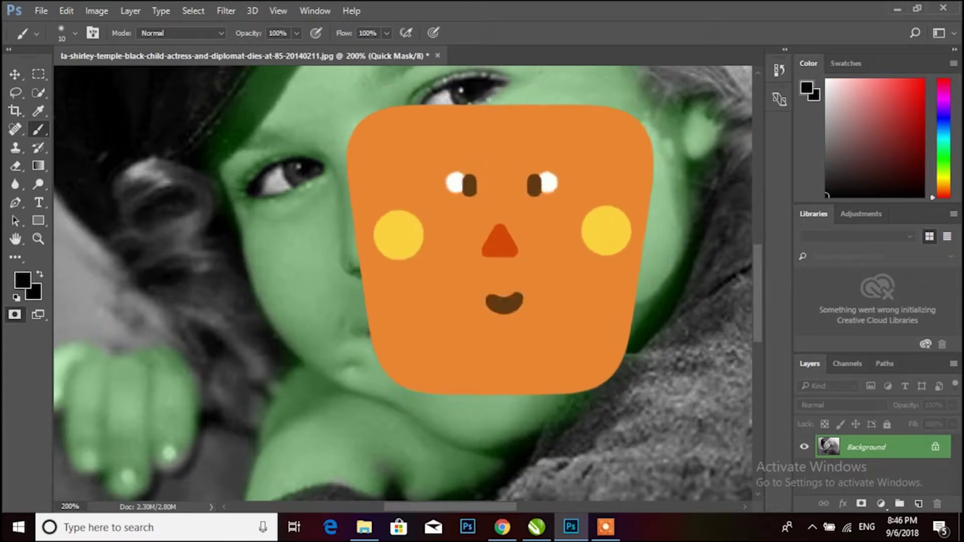
key("z")
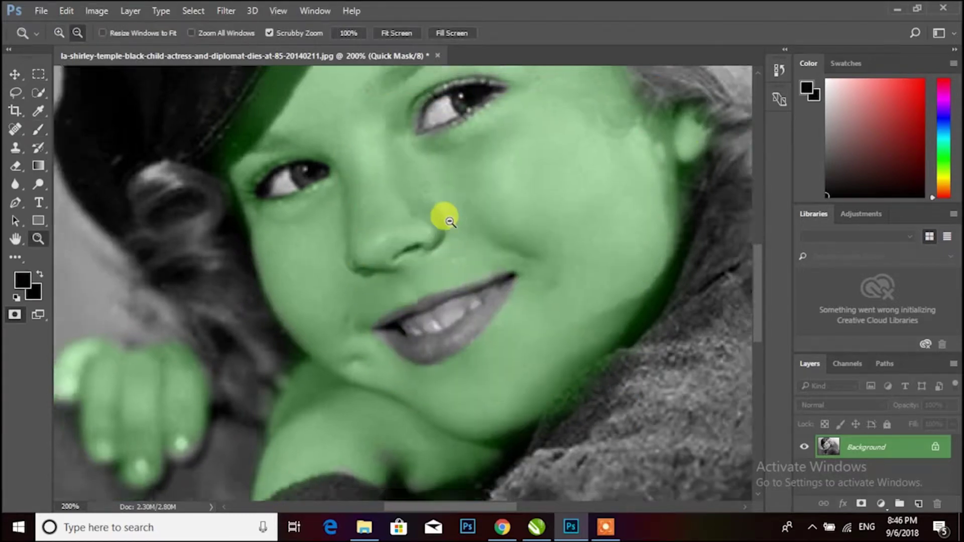
scroll(440, 215, "down", 2)
scroll(377, 238, "down", 1)
left_click(377, 237)
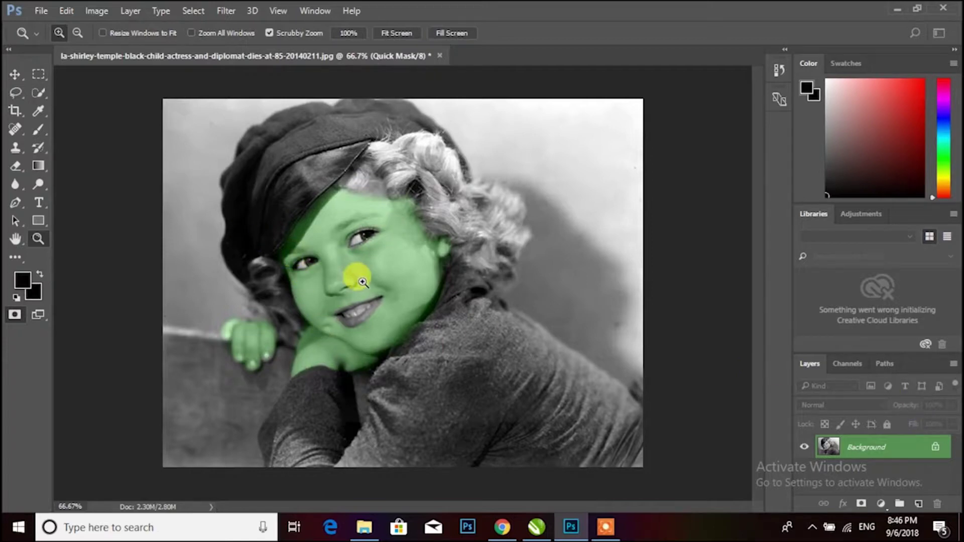
Convert the painted mask to a selection and save it as an alpha channel named 'face'.
key("q")
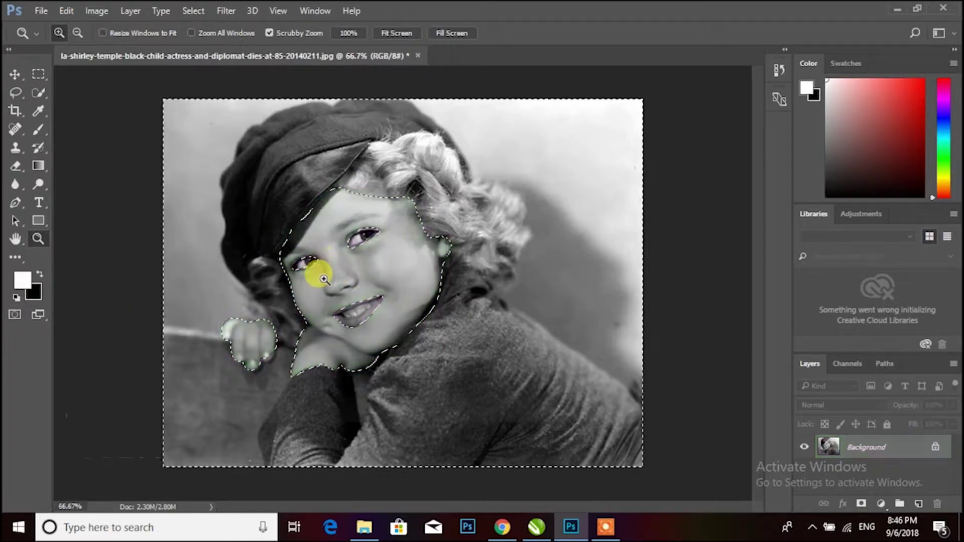
left_click(39, 75)
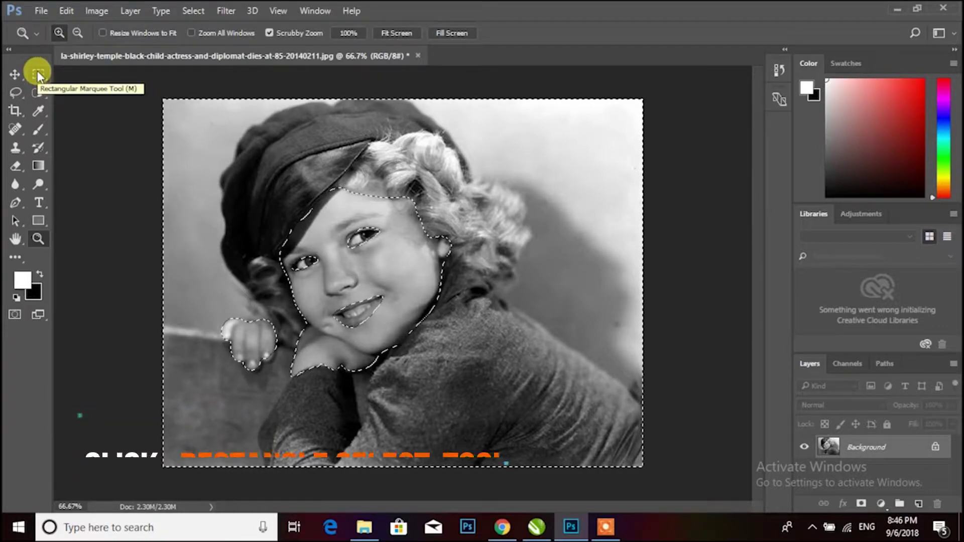
left_click(38, 74)
right_click(397, 251)
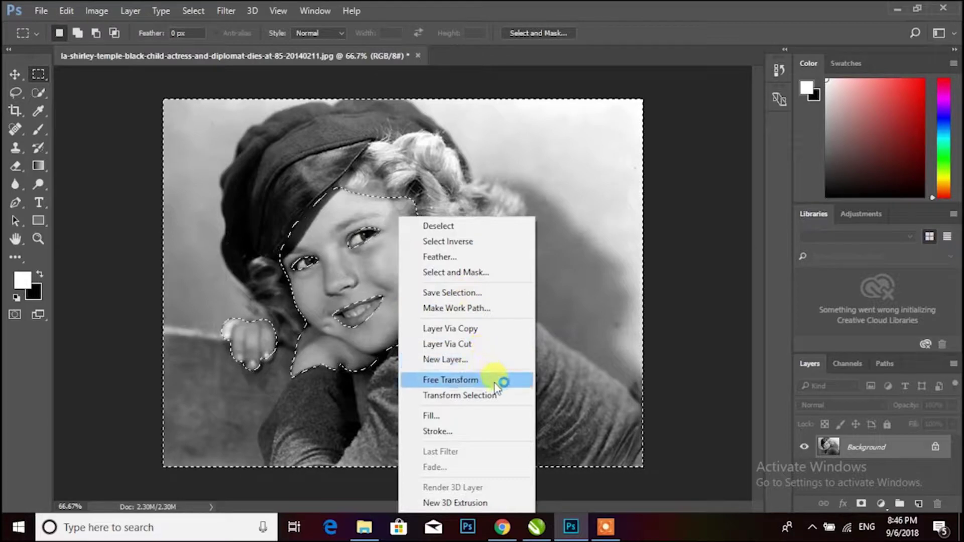
left_click(478, 297)
type("fa")
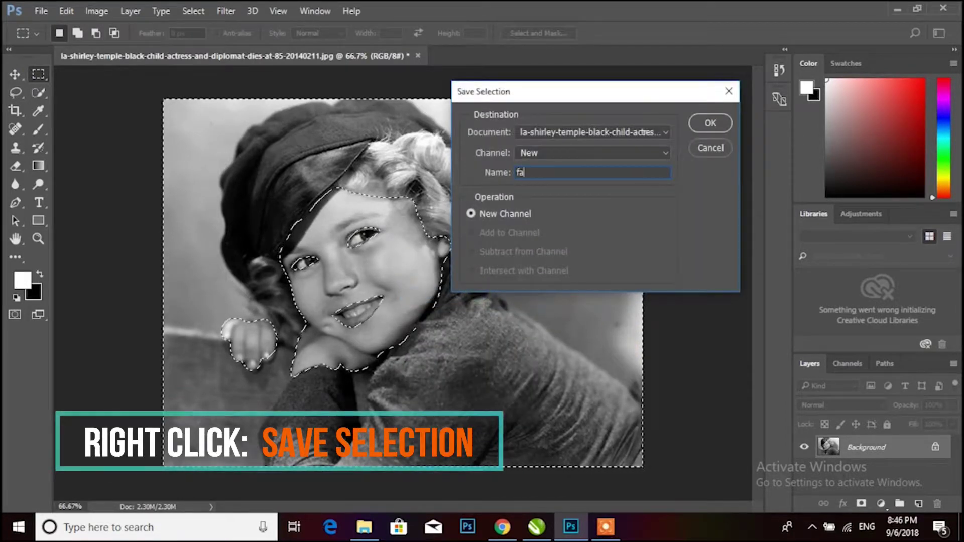
type("ce")
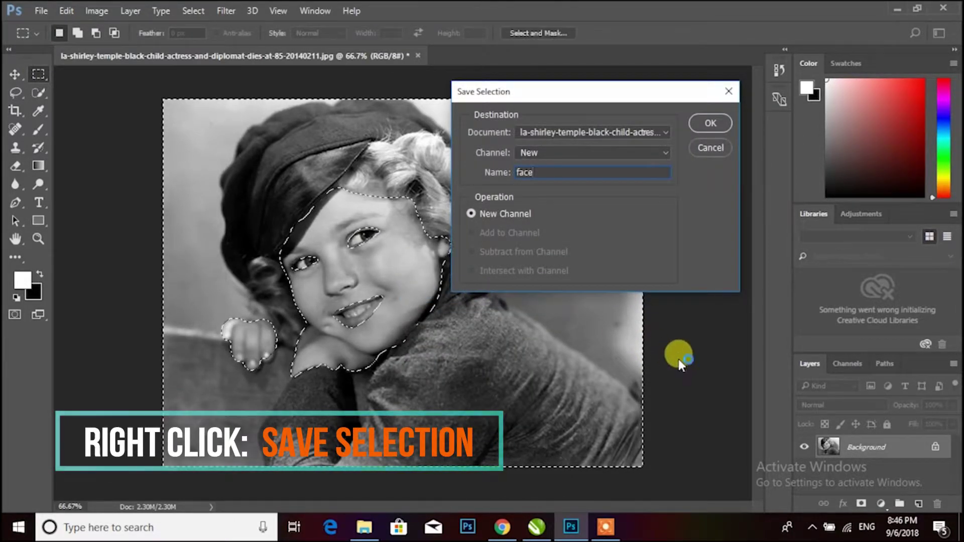
key("Return")
left_click(842, 370)
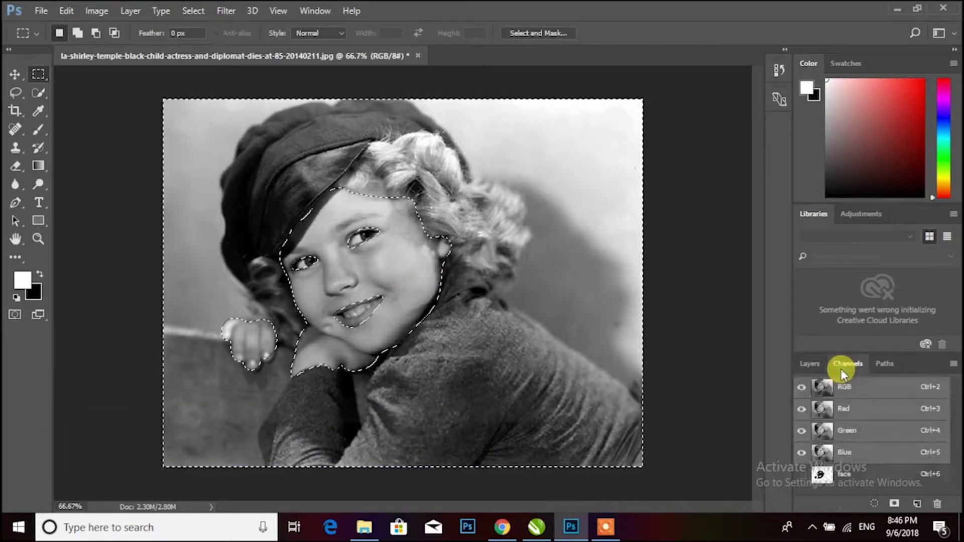
View the face channel alone, zoomed in on the mask, with the selection cleared.
left_click(889, 474)
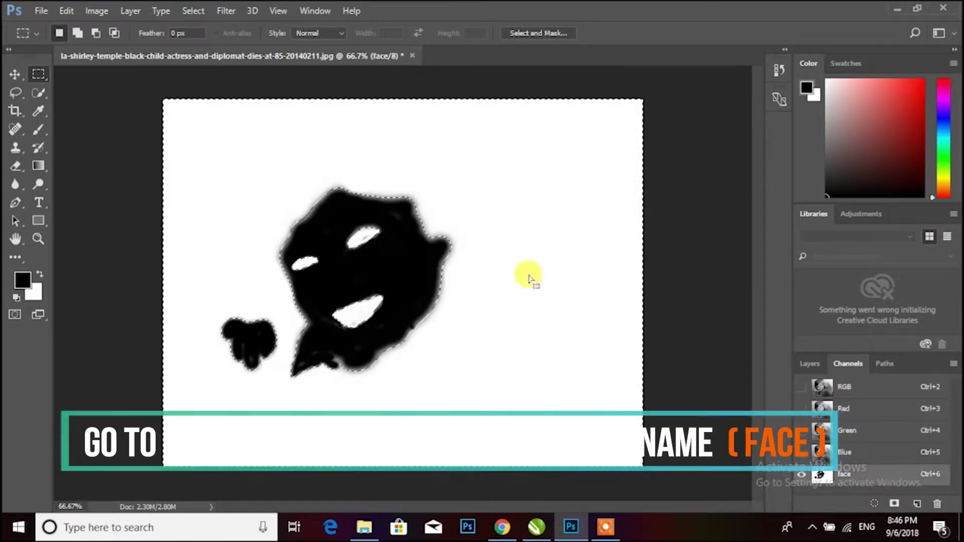
key("z")
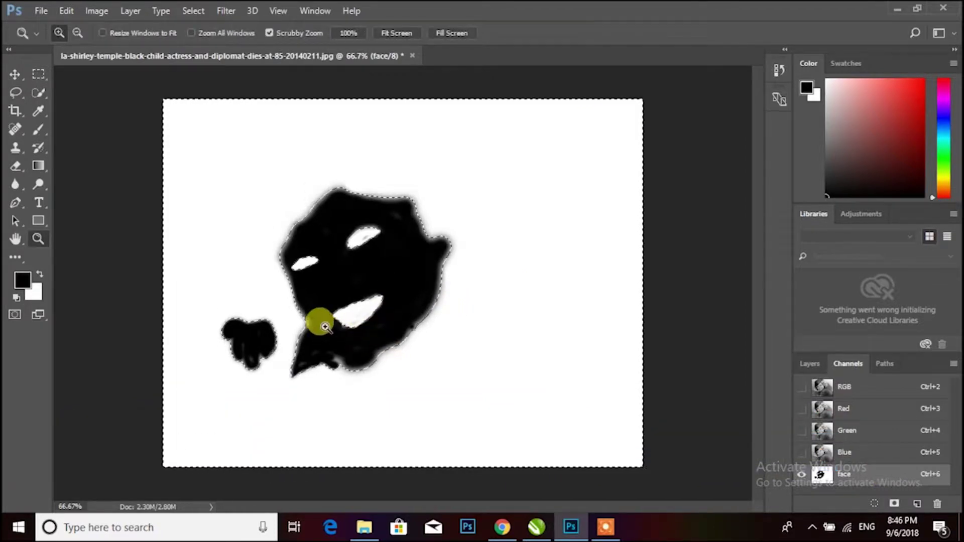
left_click(320, 322)
key("ctrl+alt+6")
left_click(326, 331)
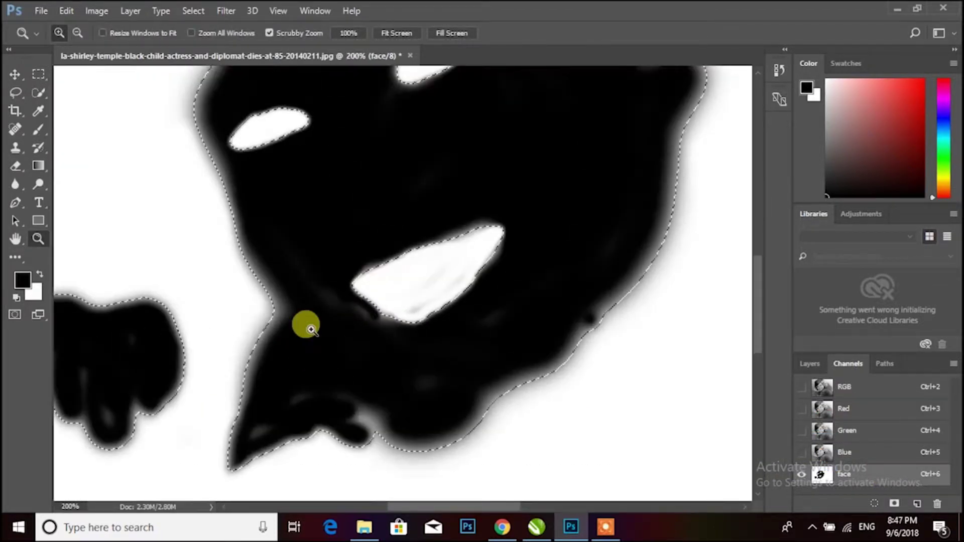
left_click(327, 315, "alt")
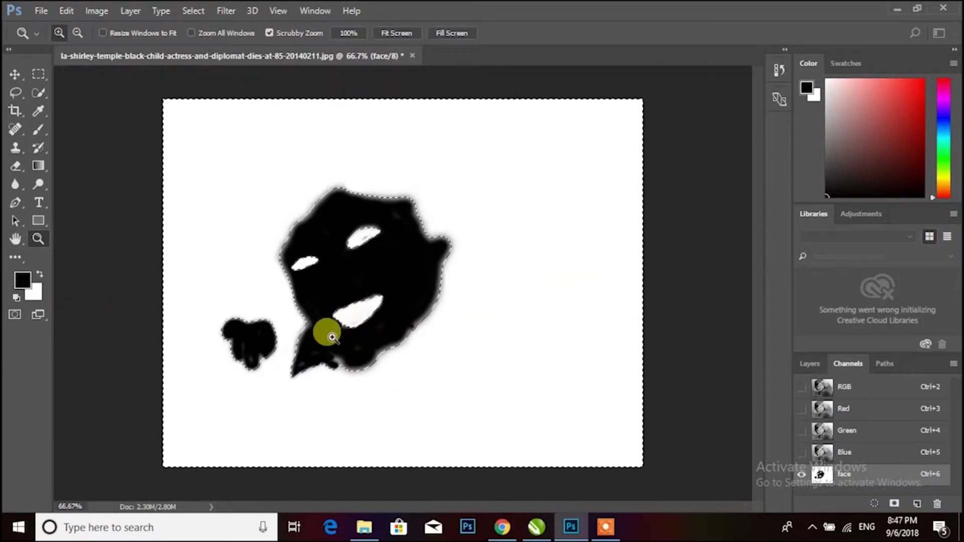
left_click(330, 336)
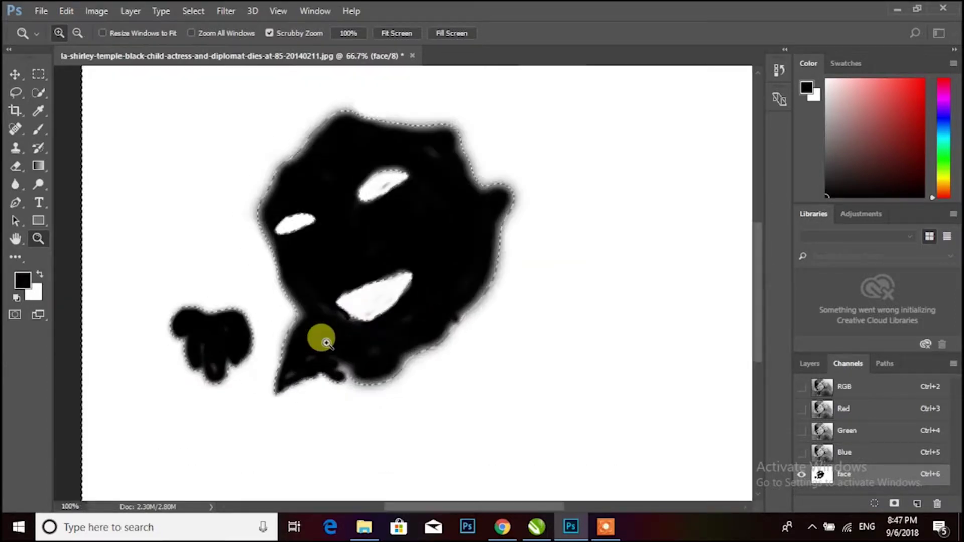
left_click(319, 295, "alt")
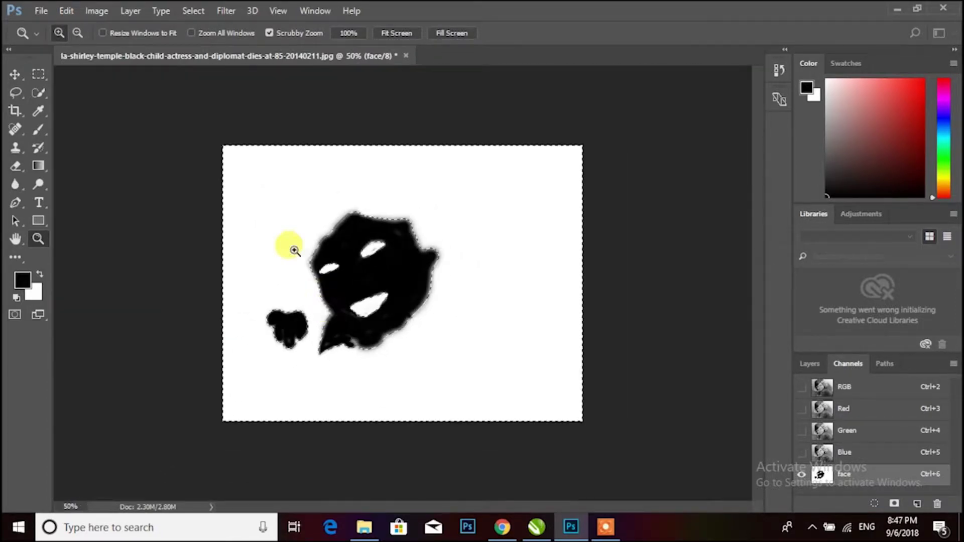
left_click(340, 301)
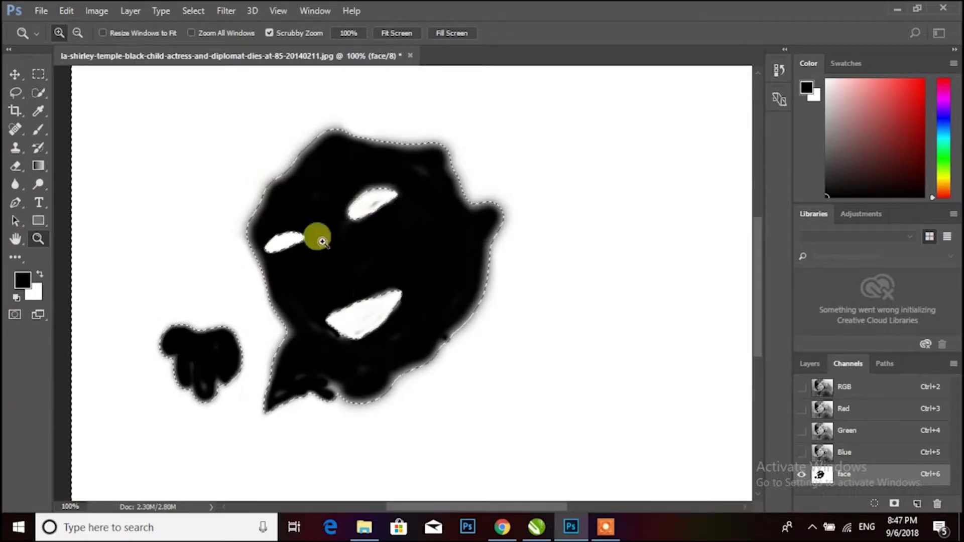
key("ctrl+d")
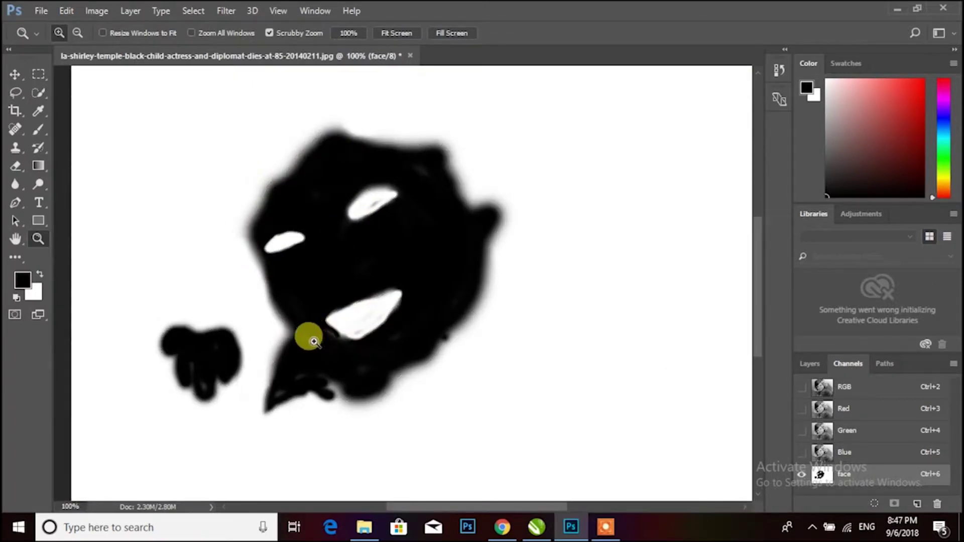
left_click(306, 361)
left_click(305, 360)
key("b")
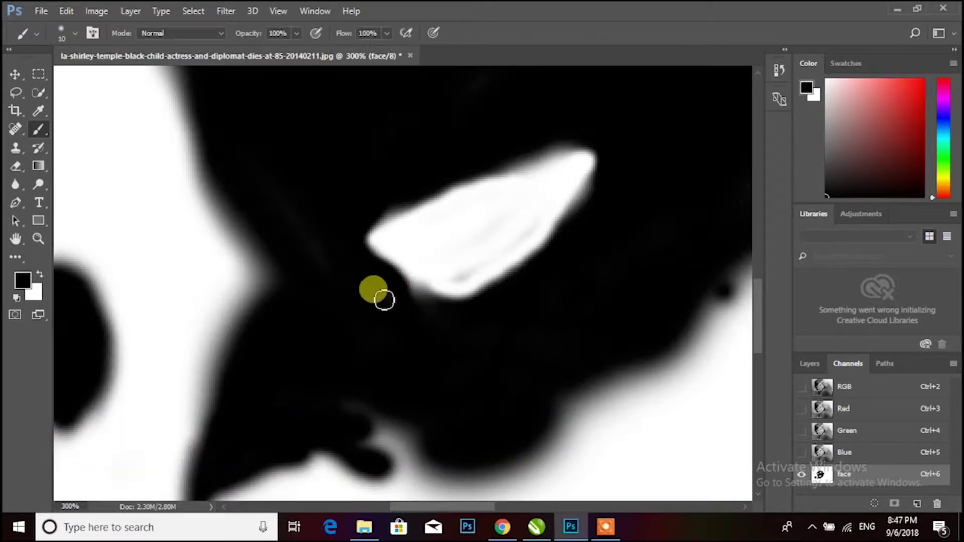
Paint the mouth opening white on the face channel and tidy its edge in black.
scroll(438, 316, "up", 5)
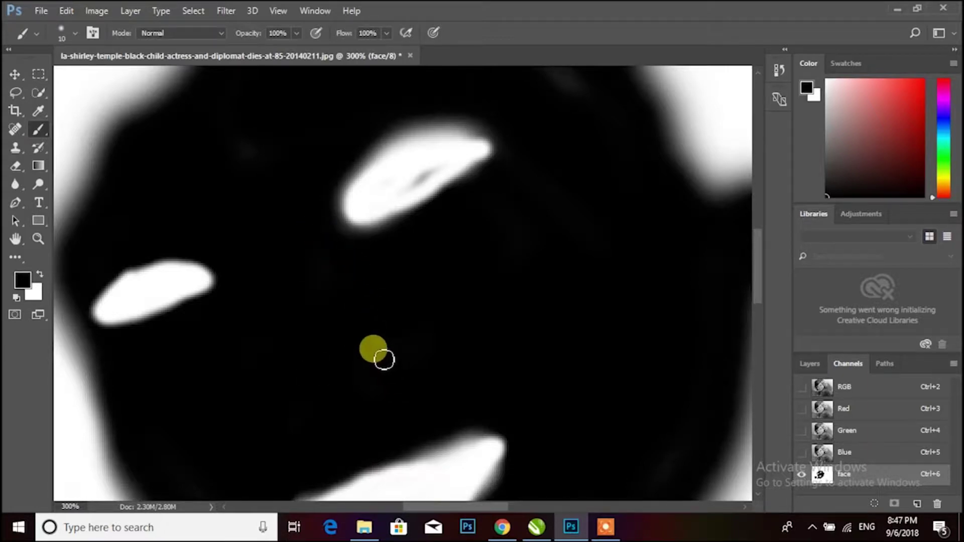
scroll(424, 280, "up", 3)
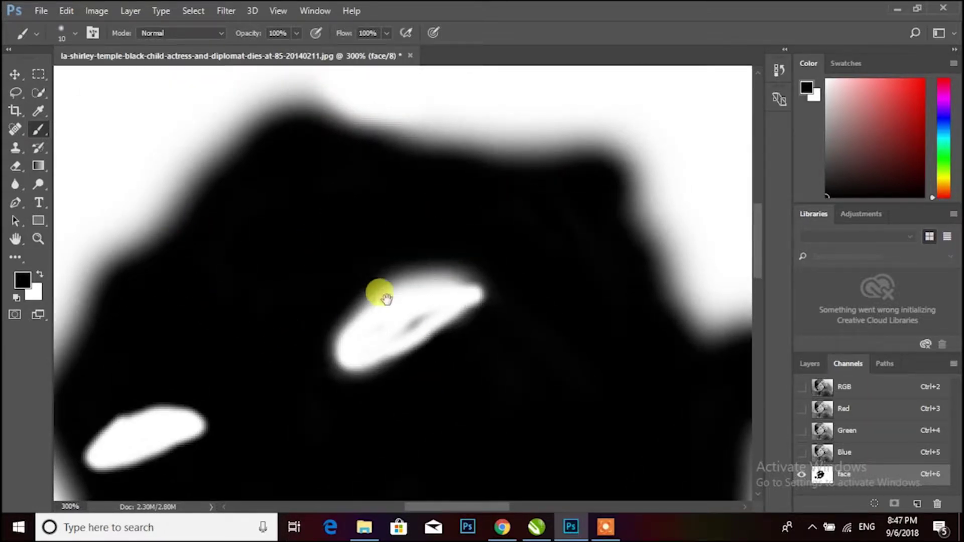
scroll(376, 294, "down", 4)
scroll(377, 291, "right", 3)
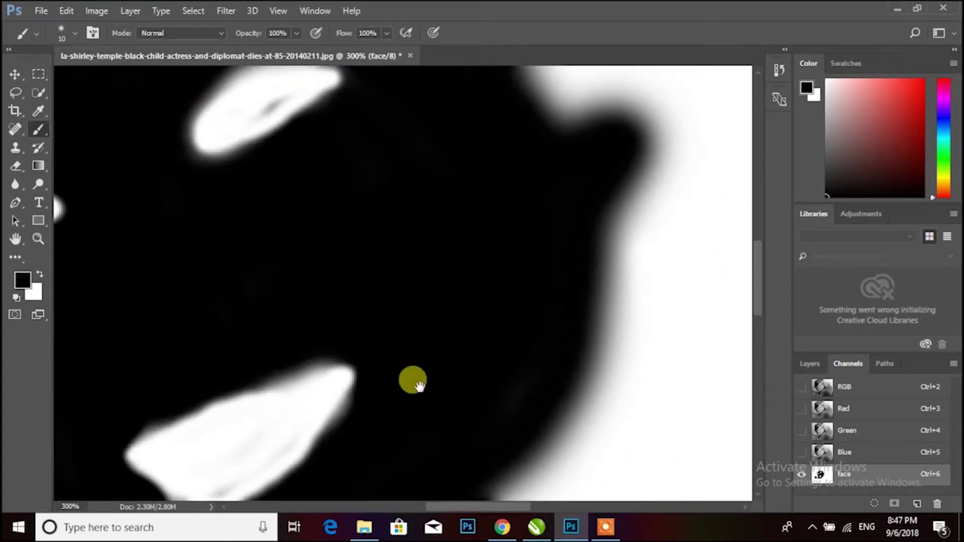
scroll(402, 361, "down", 3)
scroll(401, 362, "left", 3)
scroll(502, 297, "down", 3)
scroll(502, 296, "left", 2)
scroll(437, 191, "up", 2)
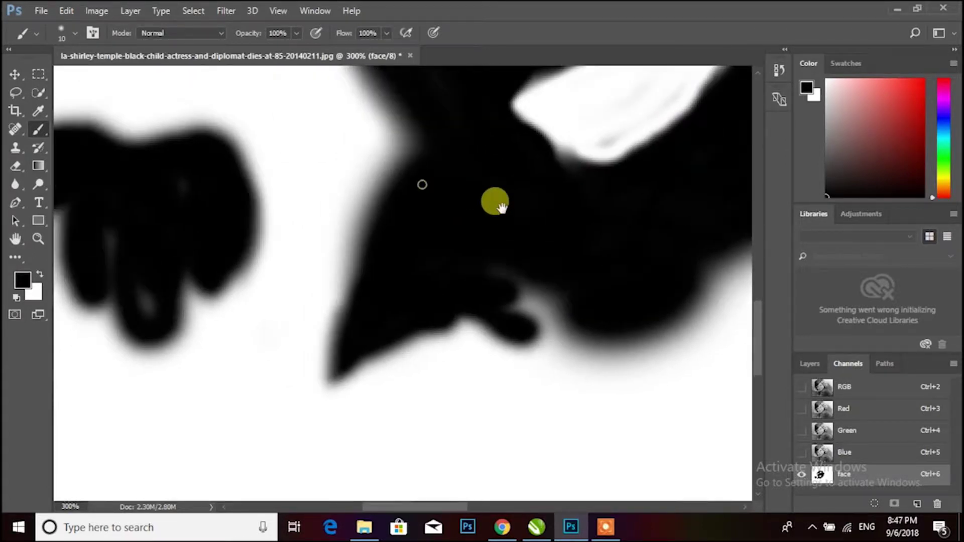
scroll(351, 201, "left", 3)
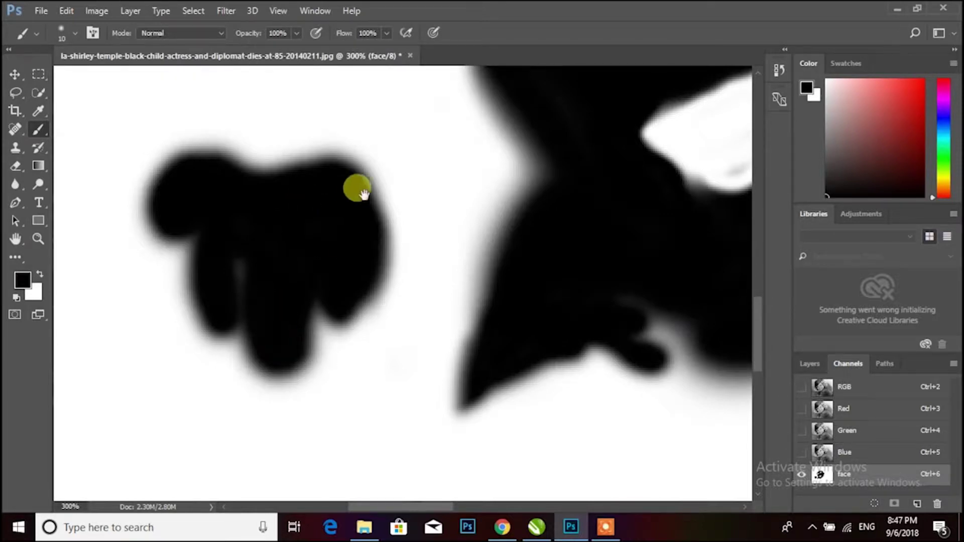
mouse_move(362, 191)
left_mouse_down()
mouse_move(496, 291)
mouse_move(311, 300)
left_mouse_up()
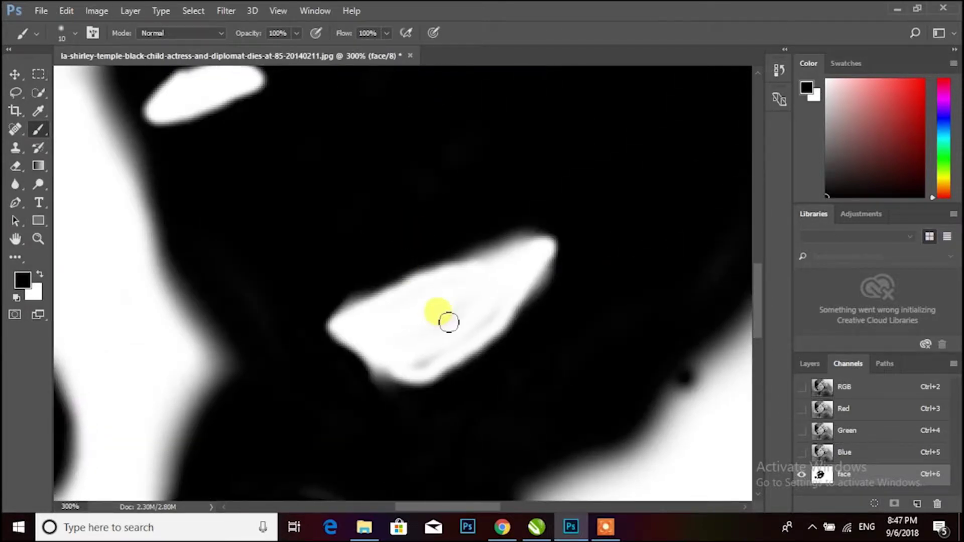
key("x")
mouse_move(445, 334)
left_mouse_down()
mouse_move(422, 376)
mouse_move(476, 307)
mouse_move(441, 353)
mouse_move(375, 322)
left_mouse_up()
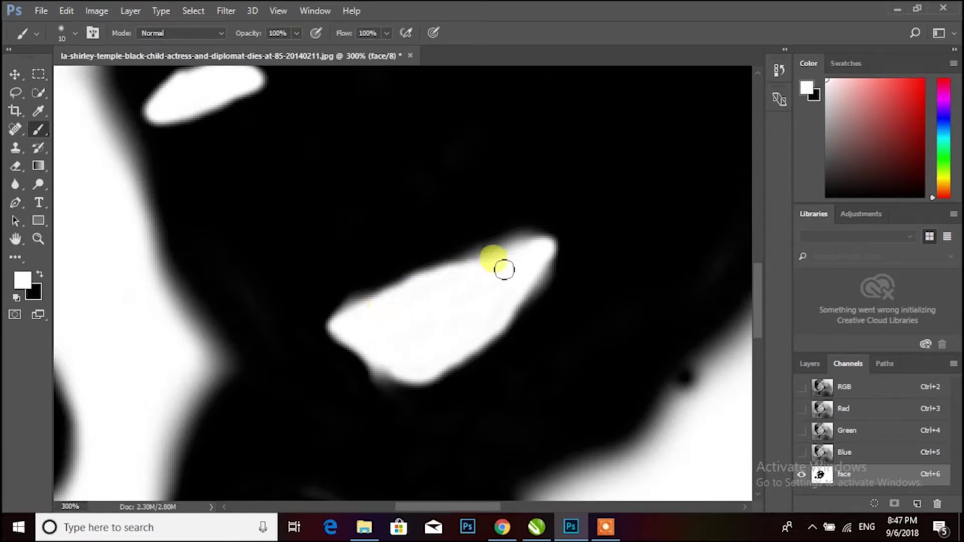
left_click_drag(504, 270, 405, 402)
key("x")
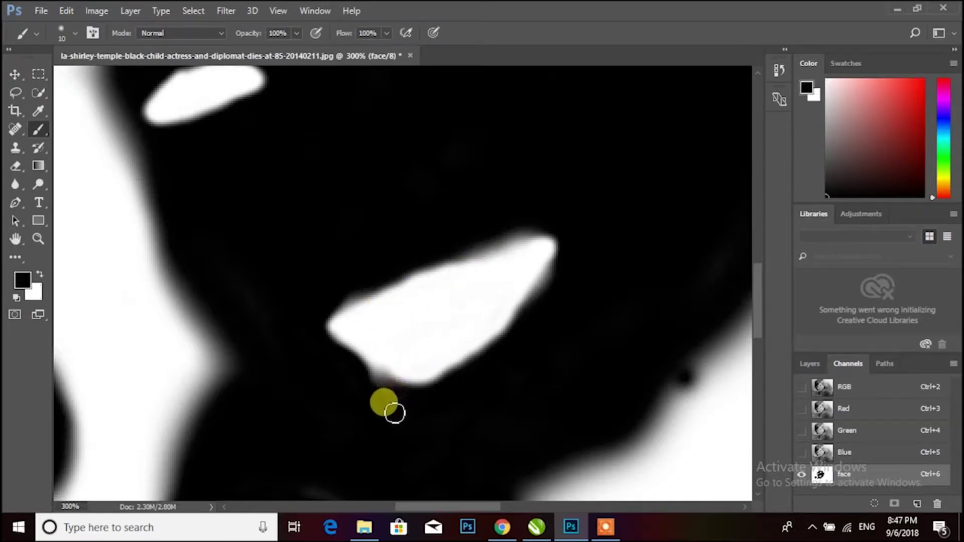
left_click_drag(393, 400, 517, 346)
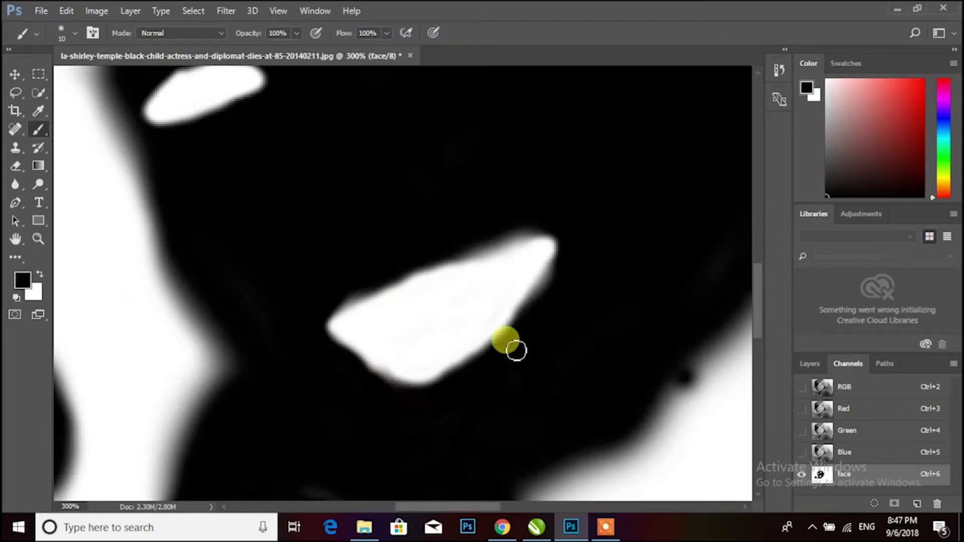
Paint the upper eye shape white on the mask, then return the view to 100%.
key("z")
mouse_move(459, 308)
left_mouse_down()
mouse_move(404, 270)
mouse_move(324, 237)
left_mouse_up()
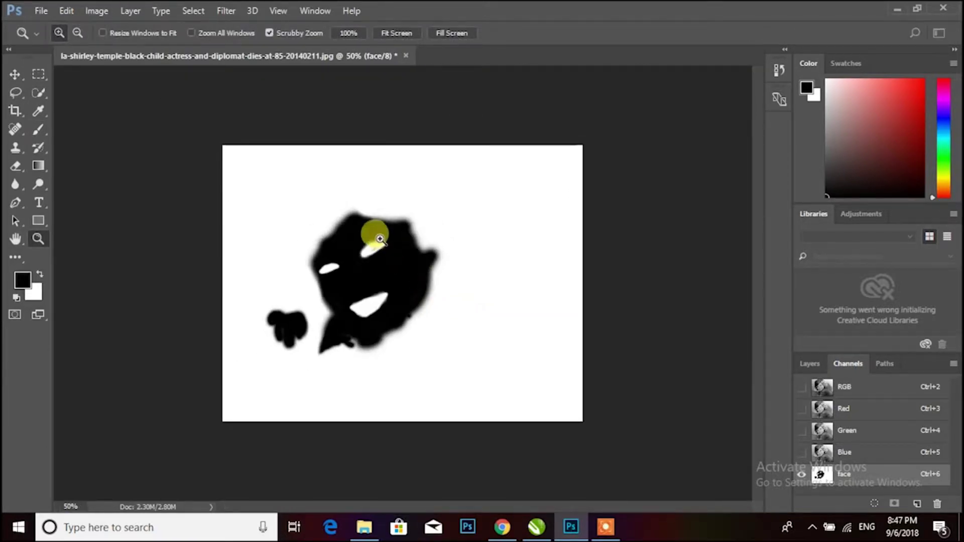
key("x")
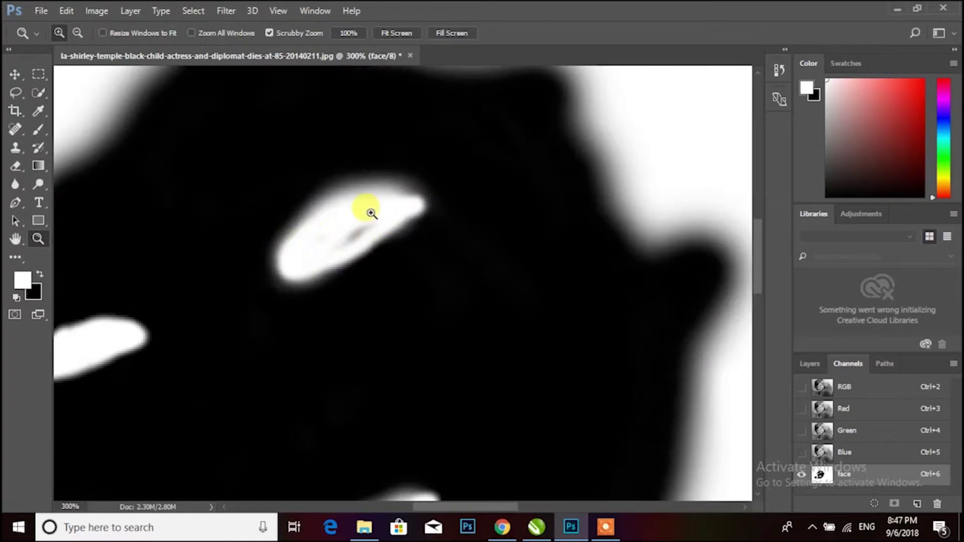
key("b")
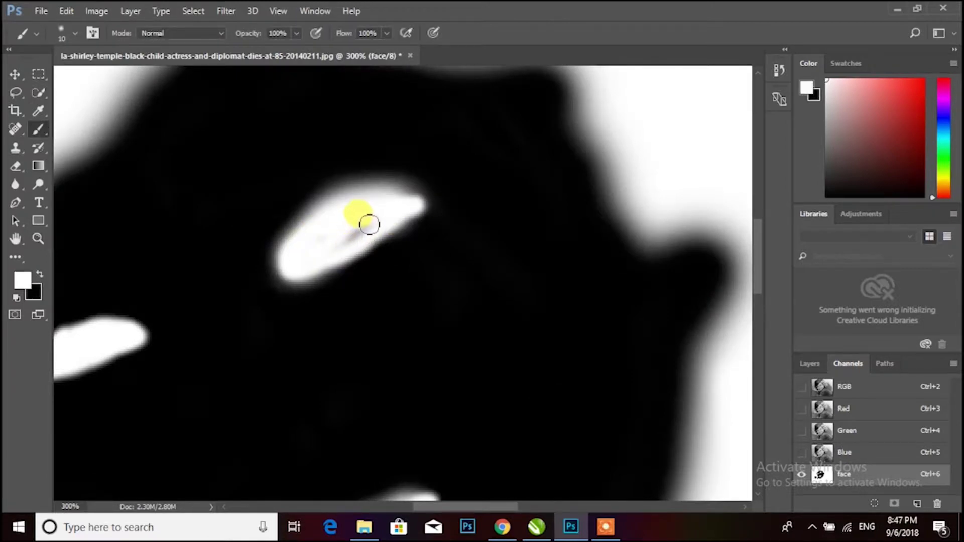
left_click_drag(369, 224, 333, 250)
left_click_drag(380, 220, 299, 258)
scroll(281, 258, "down", 2)
scroll(281, 258, "left", 5)
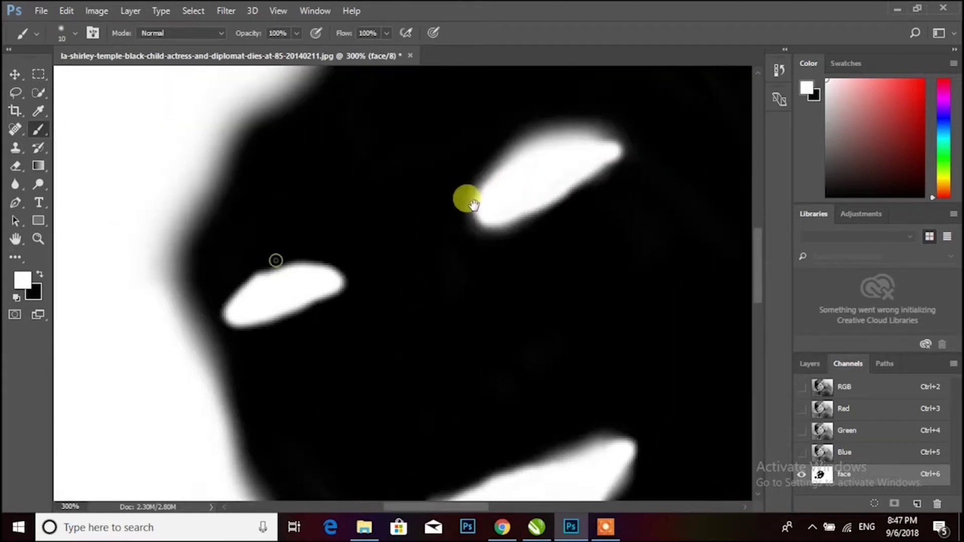
scroll(321, 271, "left", 3)
key("z")
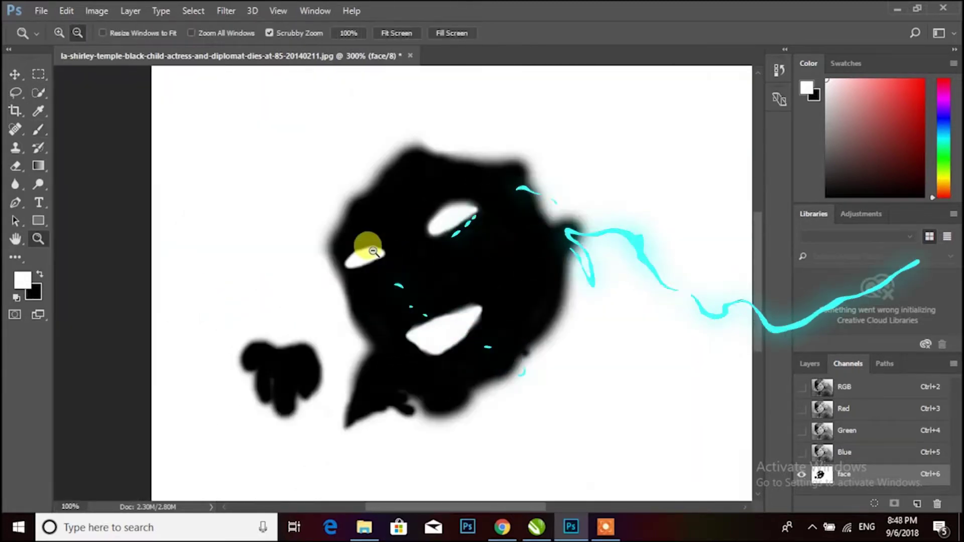
left_click_drag(369, 251, 334, 266)
left_click(334, 267)
key("v")
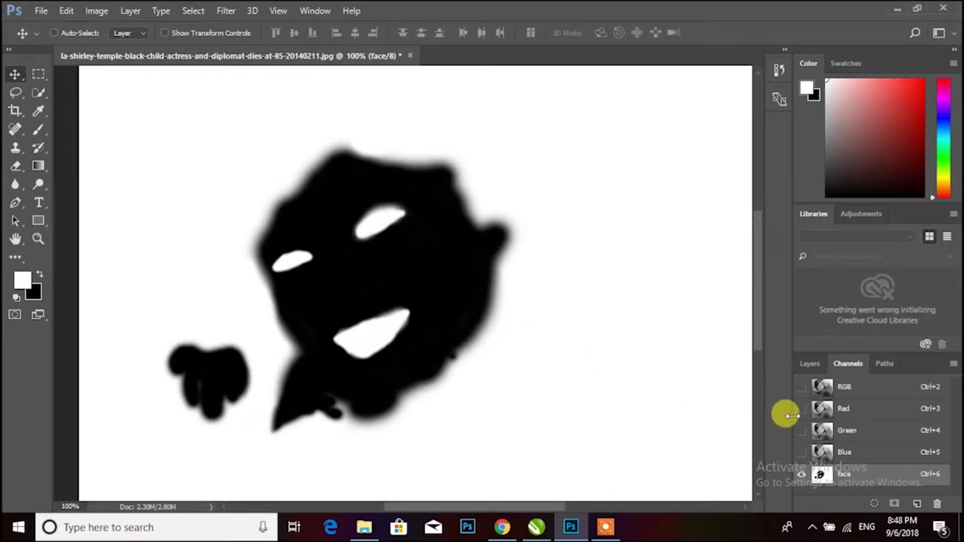
Load the face channel as a selection and zoom out to fit the whole image.
left_click(871, 475, "ctrl")
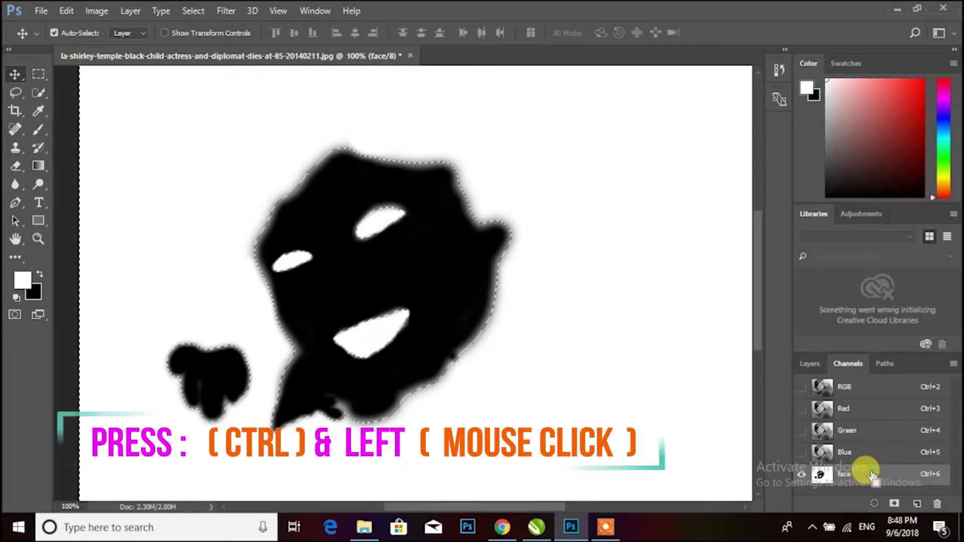
key("z")
left_click(387, 233, "alt")
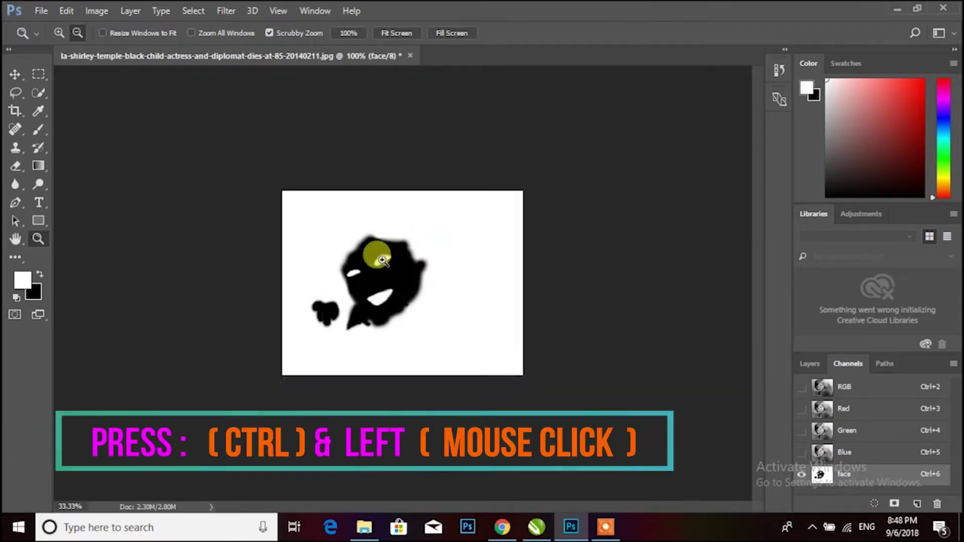
left_click(366, 253)
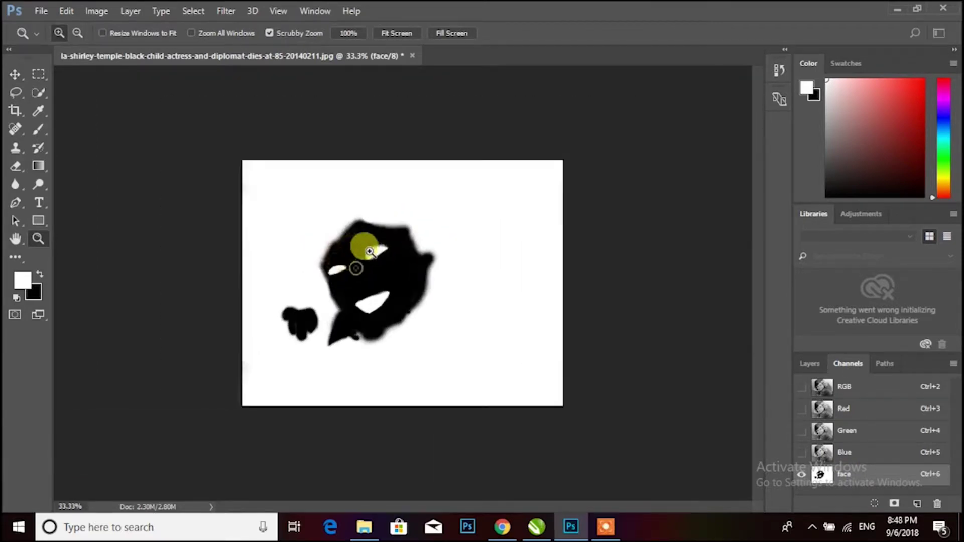
Return to the RGB composite with the face-and-hand selection active and show the layers.
left_click(887, 386)
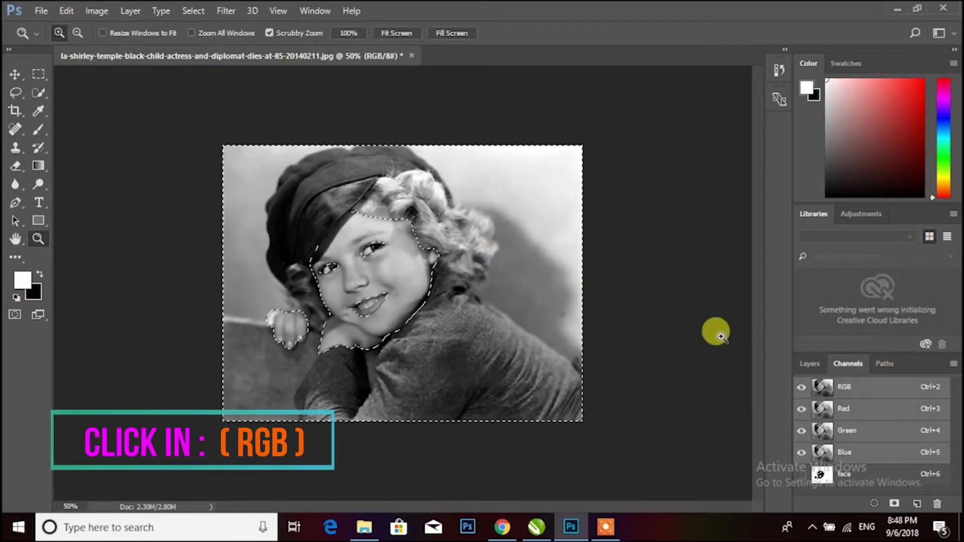
key("ctrl+shift+i")
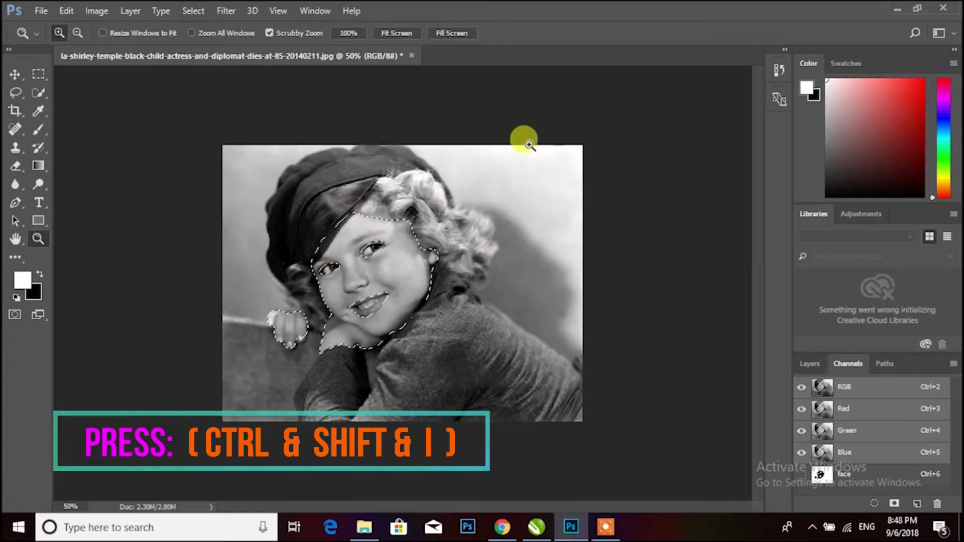
key("ctrl+shift+i")
key("ctrl+shift+i")
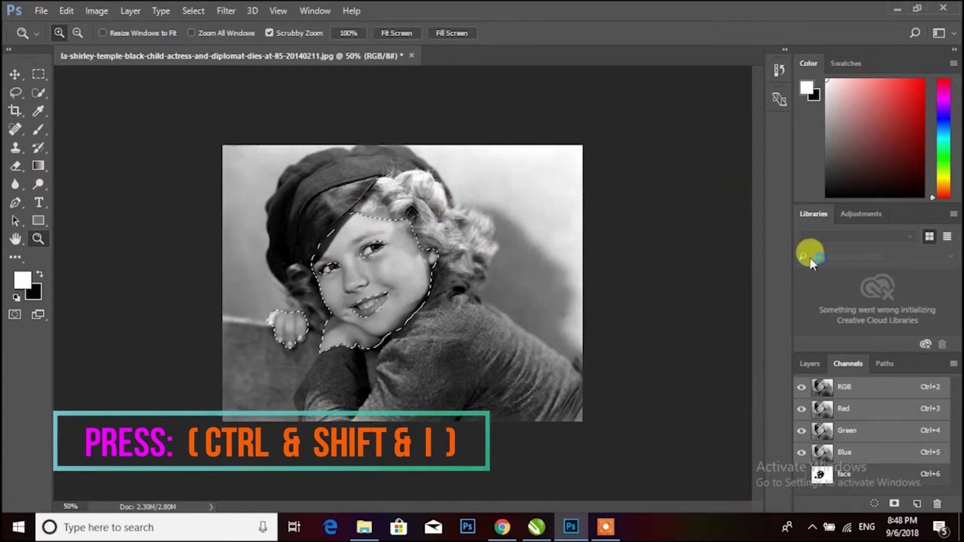
key("v")
left_click(818, 366)
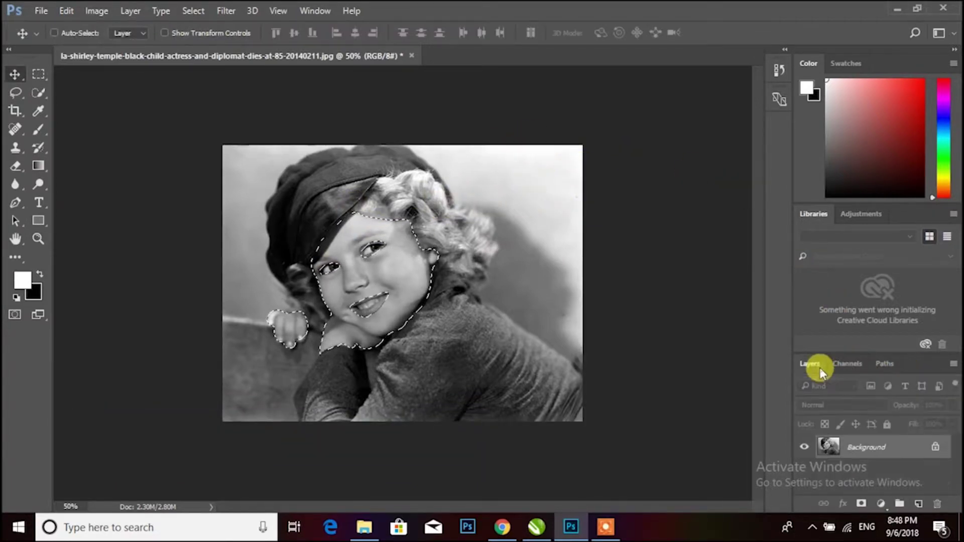
Add a colorized Hue/Saturation layer over the face and hand at Hue 47, Saturation 28.
left_click(881, 504)
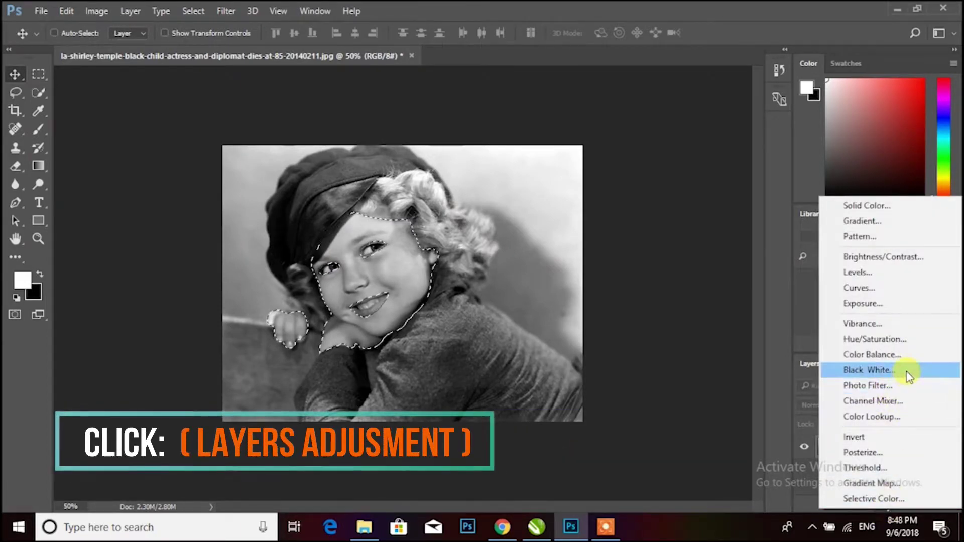
left_click(917, 340)
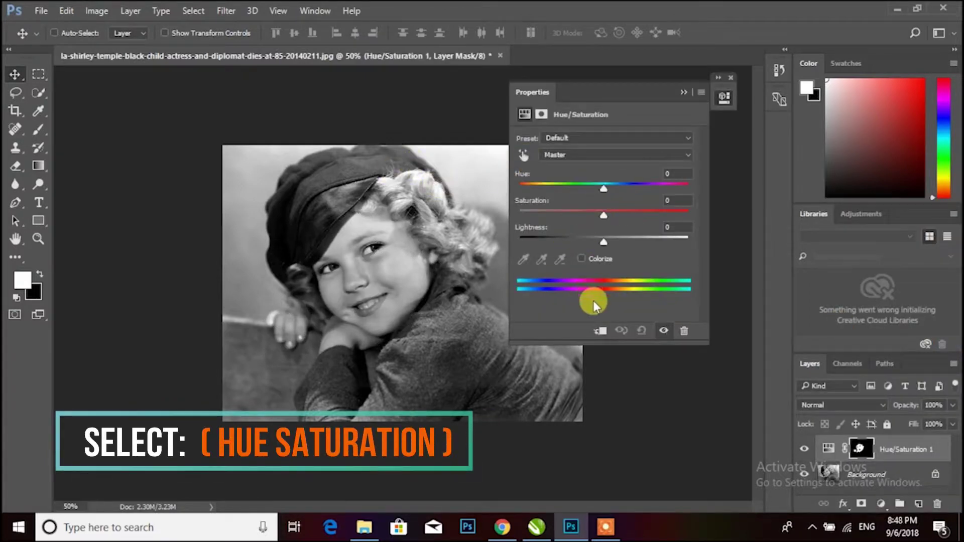
left_click(582, 259)
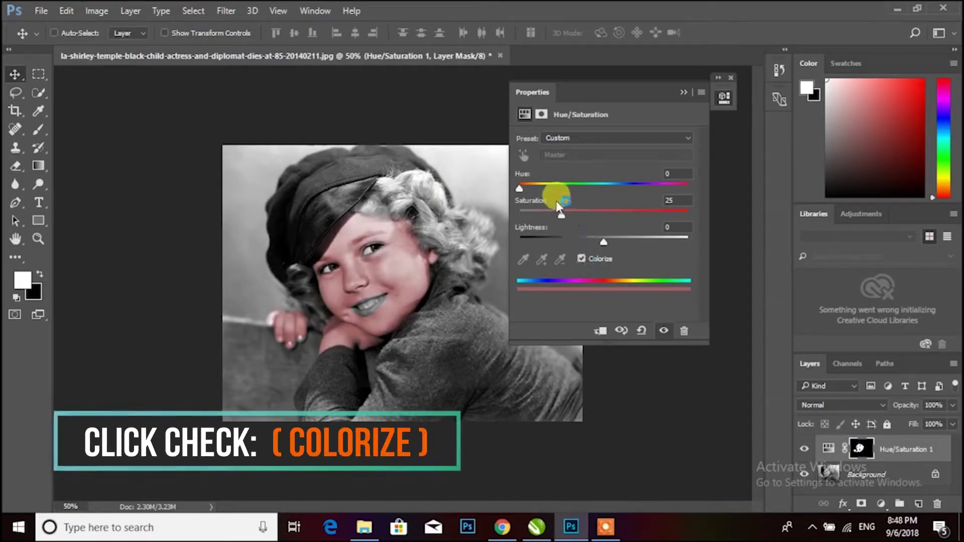
left_click_drag(521, 189, 537, 188)
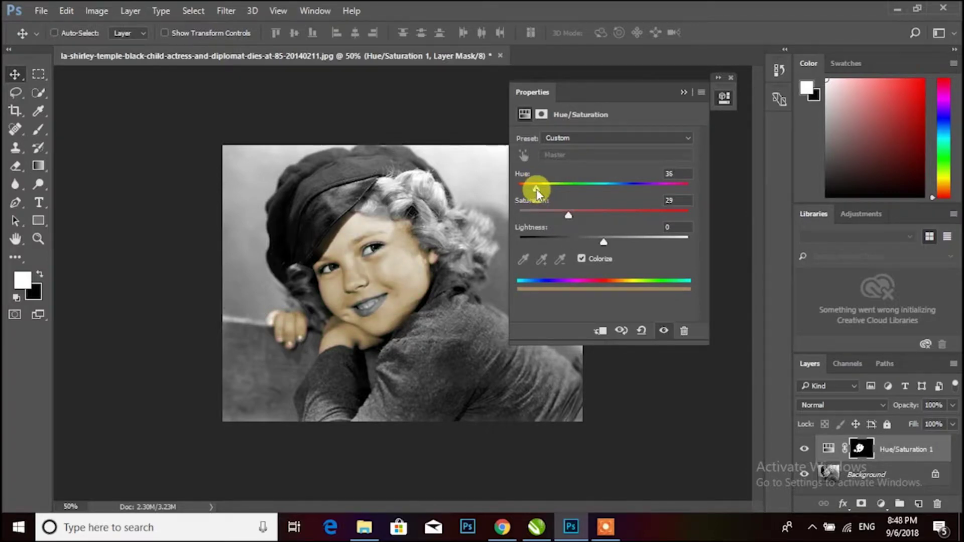
left_click_drag(536, 189, 541, 189)
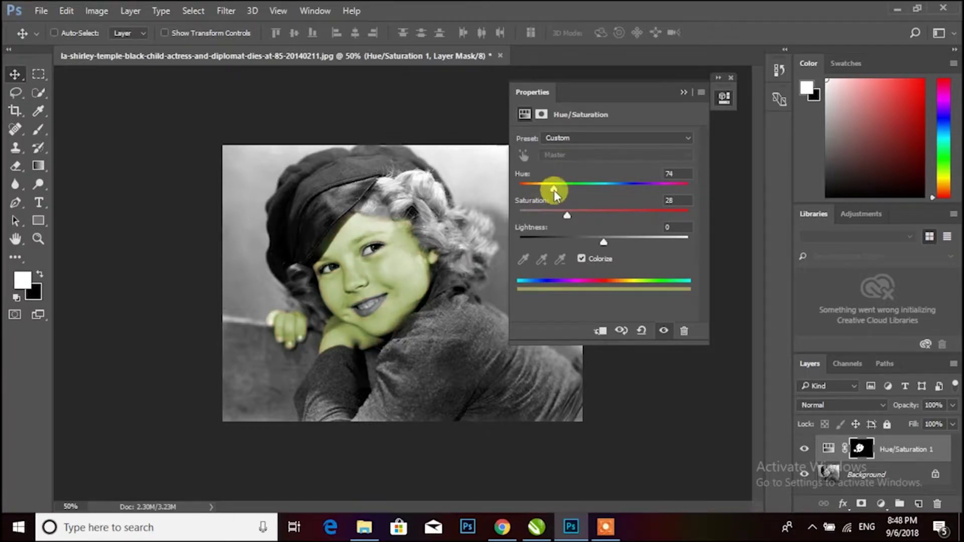
left_click_drag(543, 189, 541, 189)
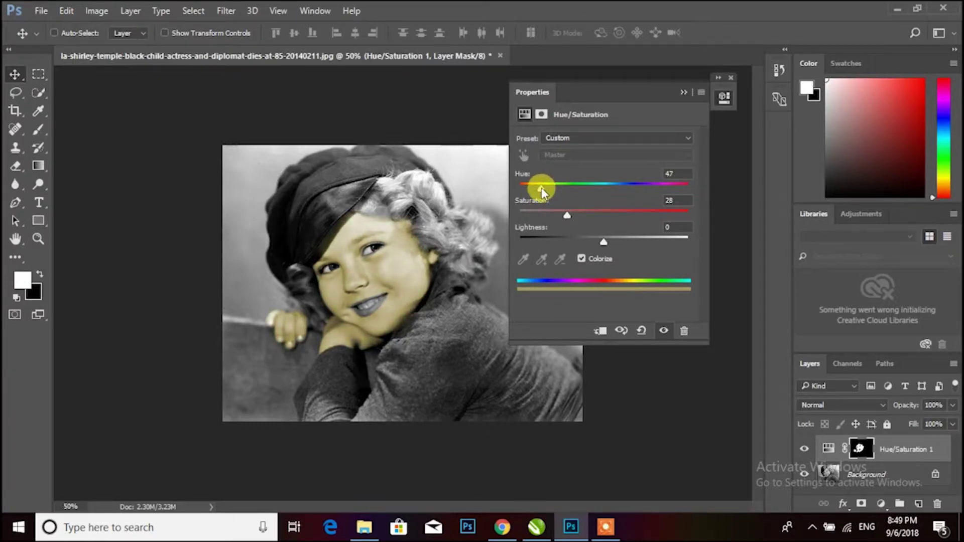
left_click(687, 92)
key("z")
left_click(385, 242)
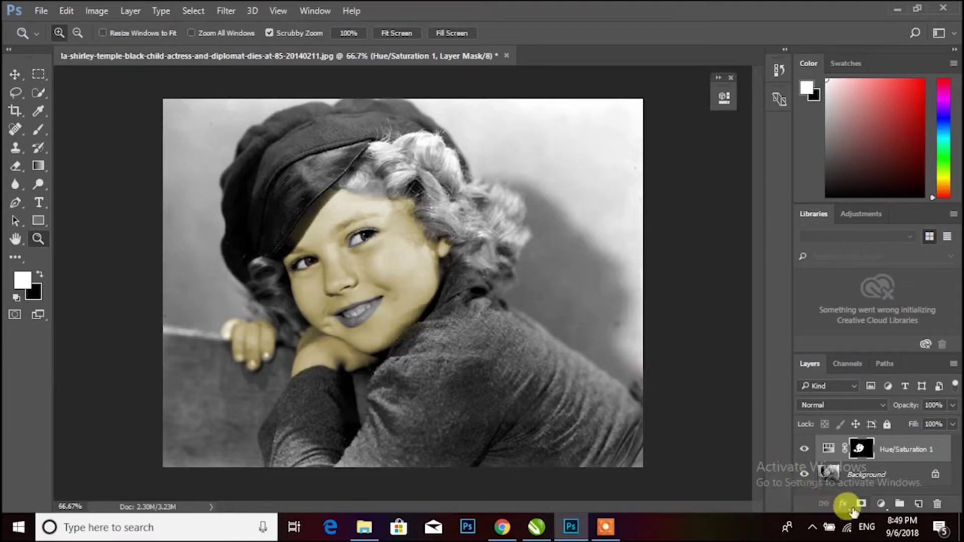
Add a Color Balance layer with midtones Red +11 and Yellow −13, clipped to the face tint layer.
left_click(882, 504)
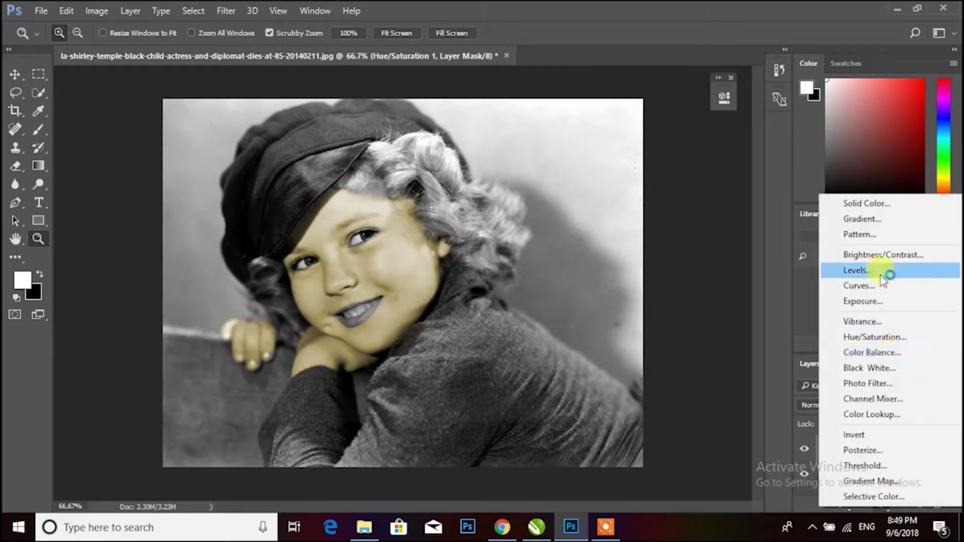
left_click(924, 353)
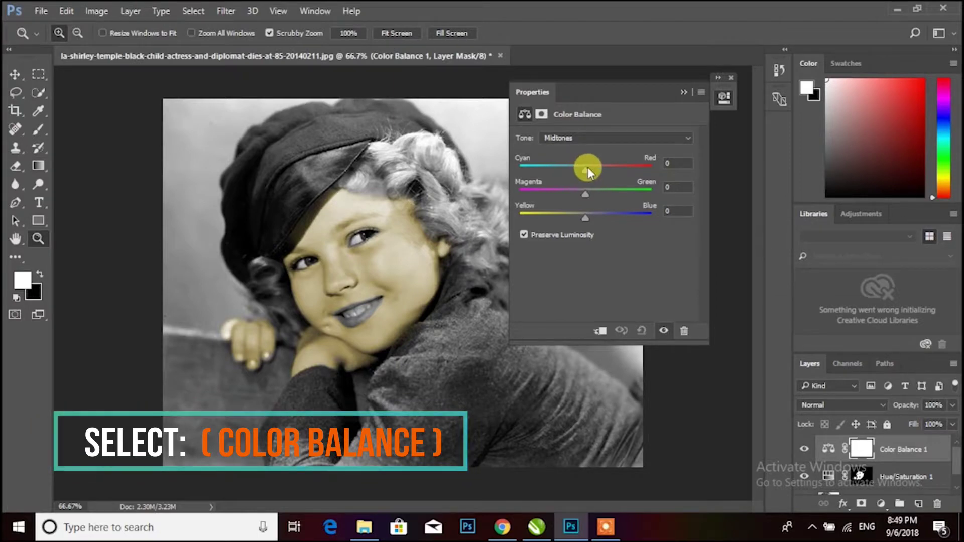
left_click_drag(587, 167, 593, 165)
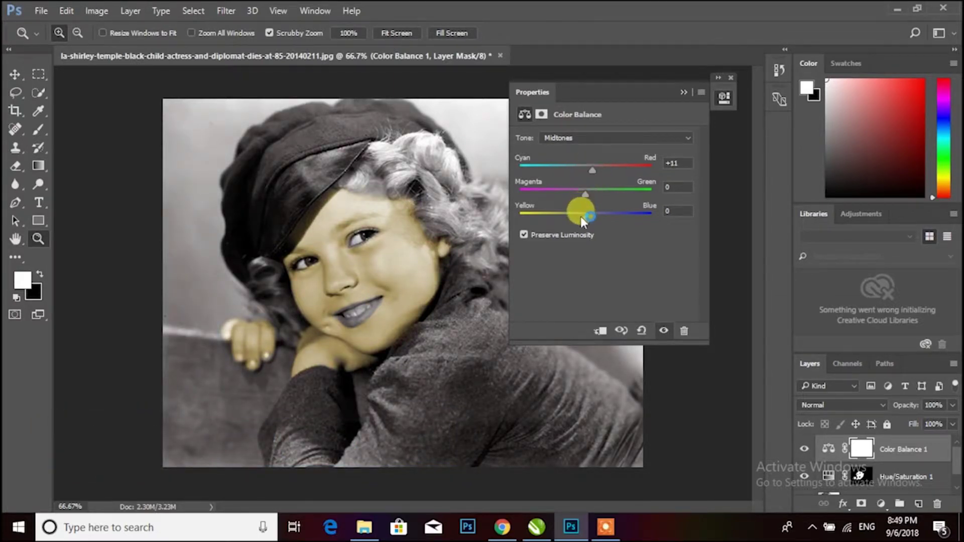
left_click_drag(581, 217, 577, 213)
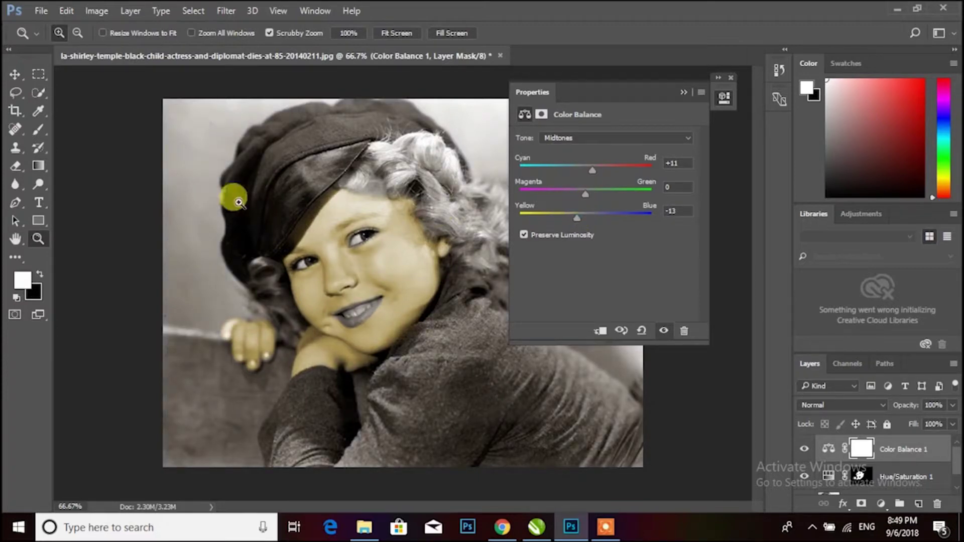
left_click(600, 333)
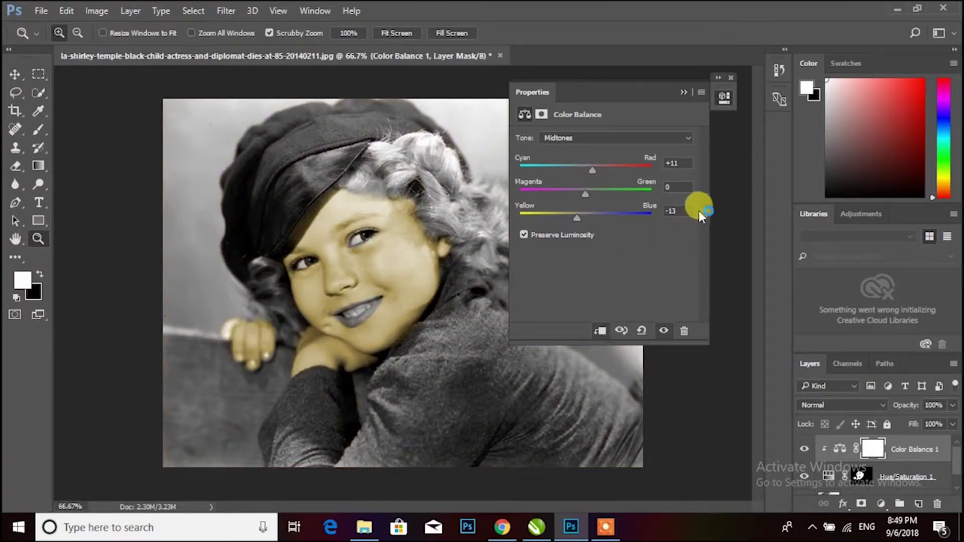
left_click(683, 93)
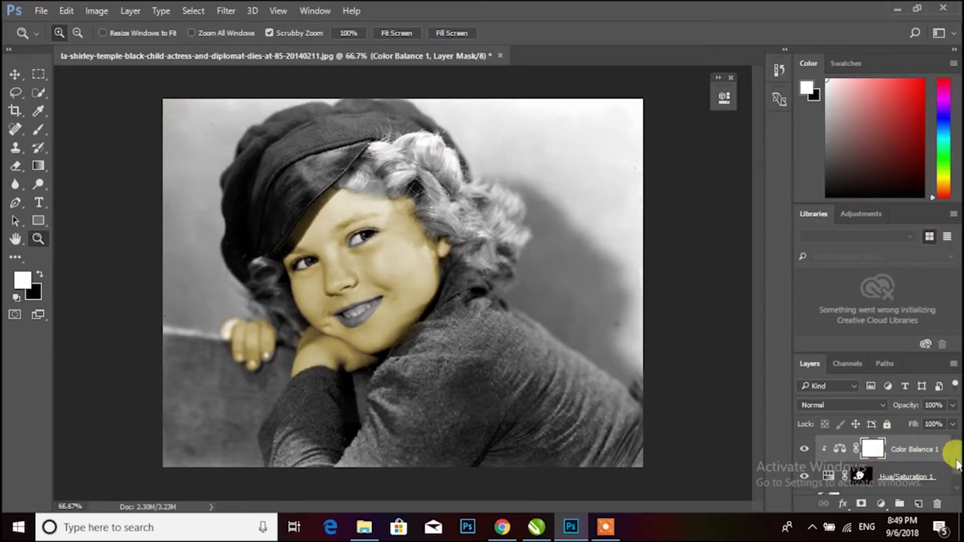
scroll(957, 464, "down", 1)
Enter Quick Mask mode on the face tint mask and paint over the child's lips.
left_click(861, 458)
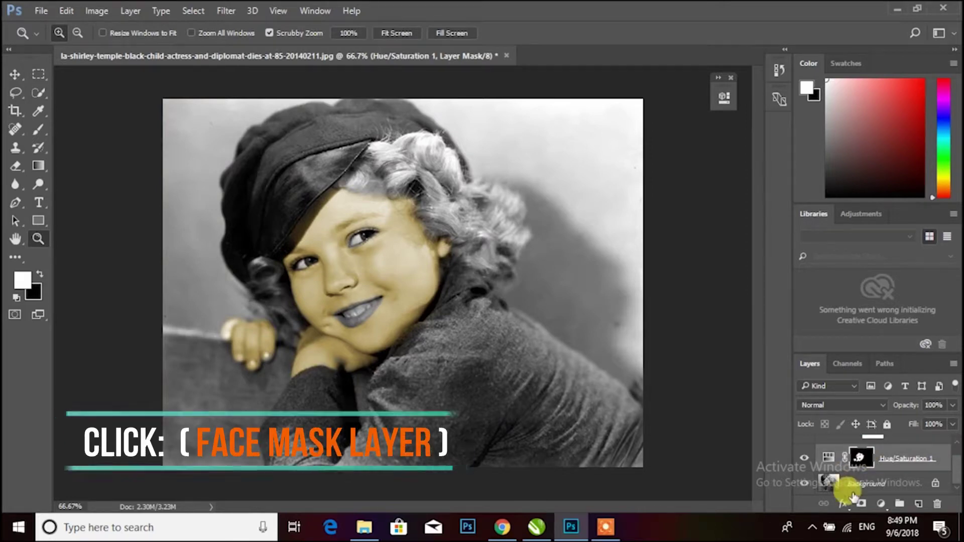
key("q")
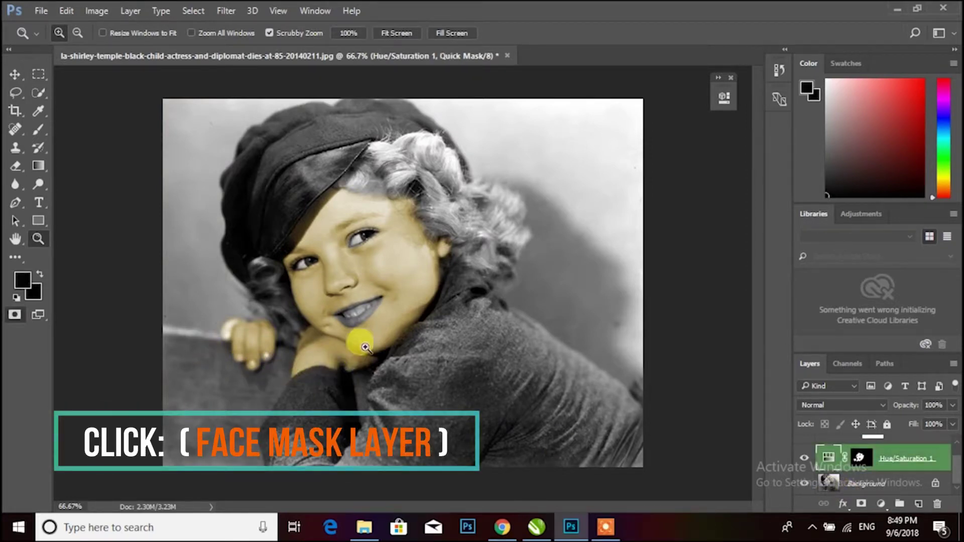
left_click(335, 324)
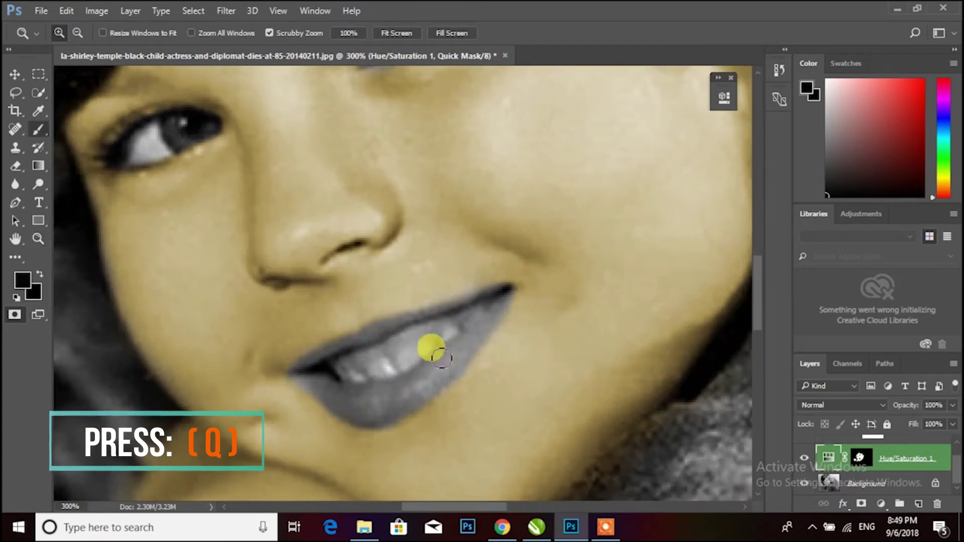
key("b")
mouse_move(466, 308)
left_mouse_down()
mouse_move(493, 296)
mouse_move(380, 328)
mouse_move(306, 367)
mouse_move(340, 351)
mouse_move(318, 351)
mouse_move(297, 374)
mouse_move(370, 420)
mouse_move(402, 413)
mouse_move(465, 370)
mouse_move(504, 294)
mouse_move(469, 346)
mouse_move(420, 374)
mouse_move(342, 388)
mouse_move(354, 401)
mouse_move(414, 388)
mouse_move(361, 407)
mouse_move(405, 399)
mouse_move(451, 321)
mouse_move(505, 295)
mouse_move(366, 377)
mouse_move(355, 405)
mouse_move(393, 411)
mouse_move(357, 409)
mouse_move(397, 399)
left_mouse_up()
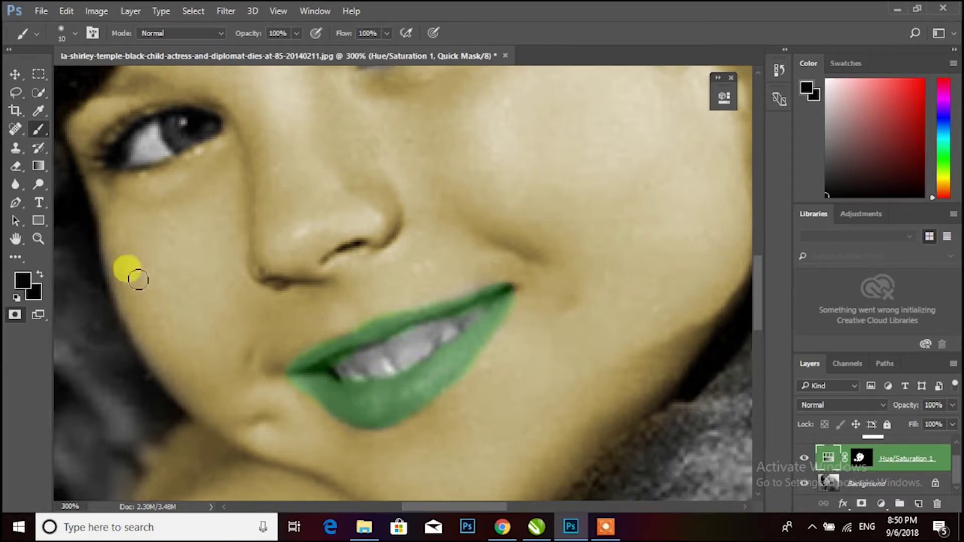
Switch to white with a size 4 brush and clean the mask edge off the teeth.
left_click(23, 281)
left_click(466, 229)
left_click_drag(466, 229, 278, 31)
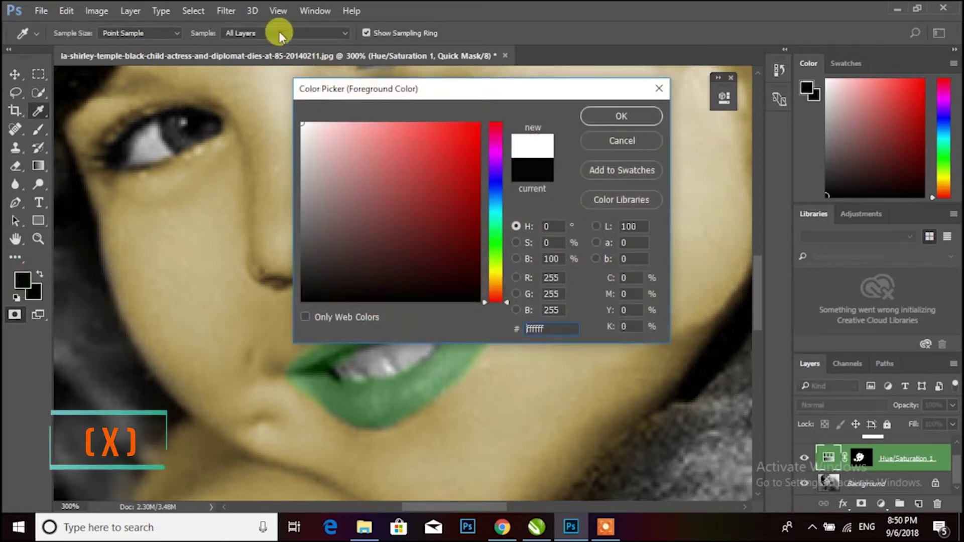
left_click(599, 118)
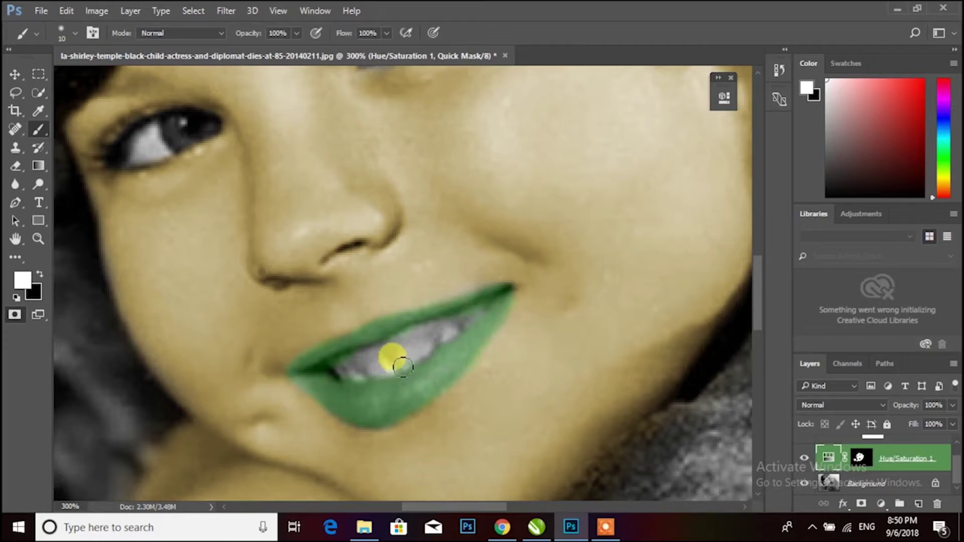
key("bracketleft")
key("bracketleft")
key("bracketleft")
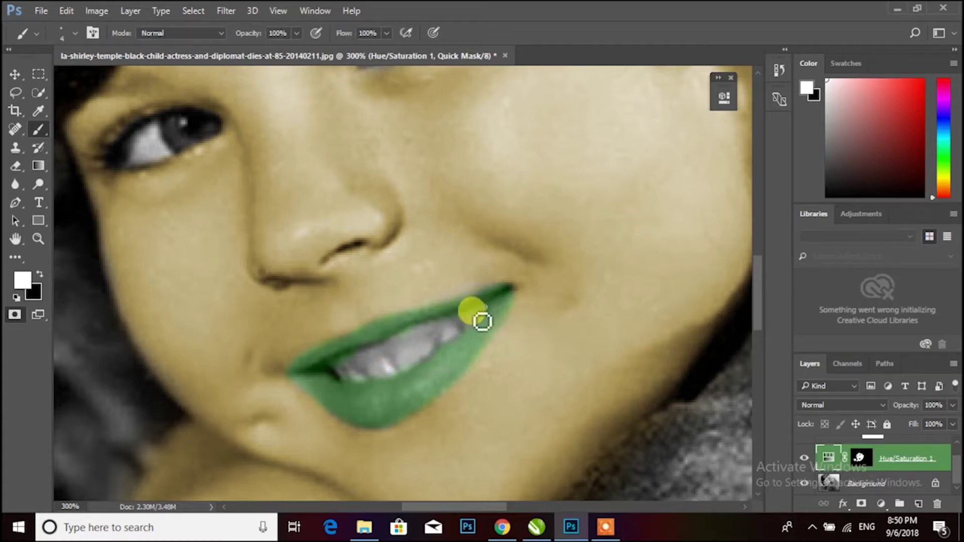
mouse_move(482, 322)
left_mouse_down()
mouse_move(498, 351)
mouse_move(363, 367)
left_mouse_up()
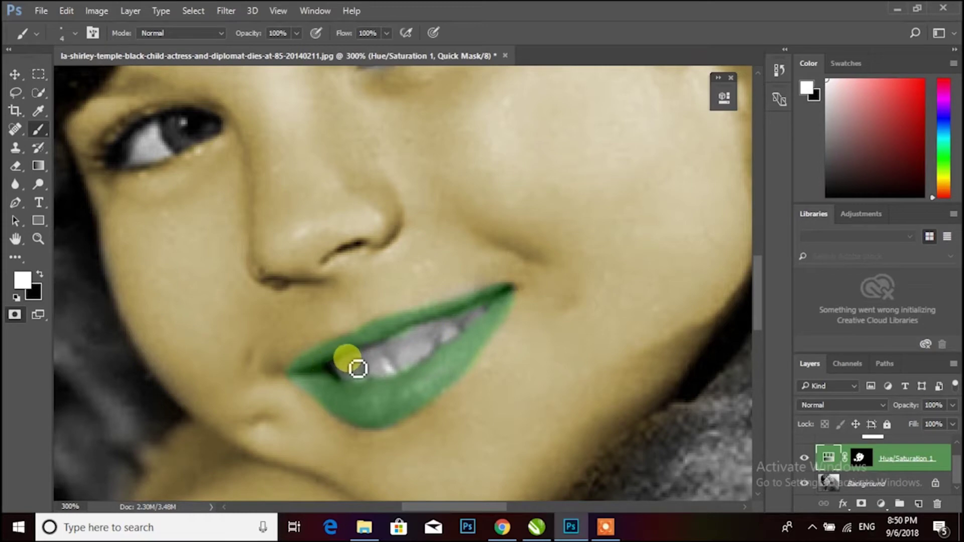
key("z")
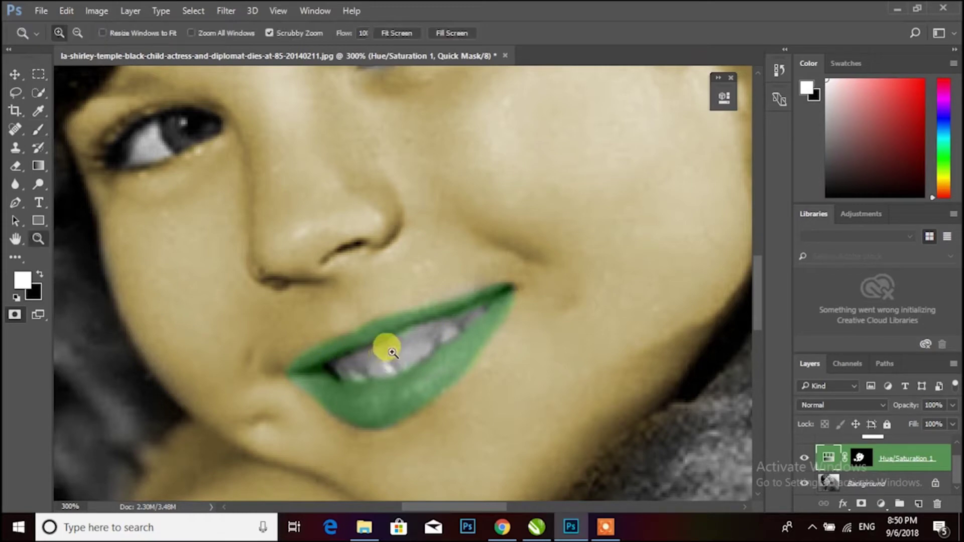
mouse_move(387, 344)
left_mouse_down()
mouse_move(335, 304)
mouse_move(373, 318)
left_mouse_up()
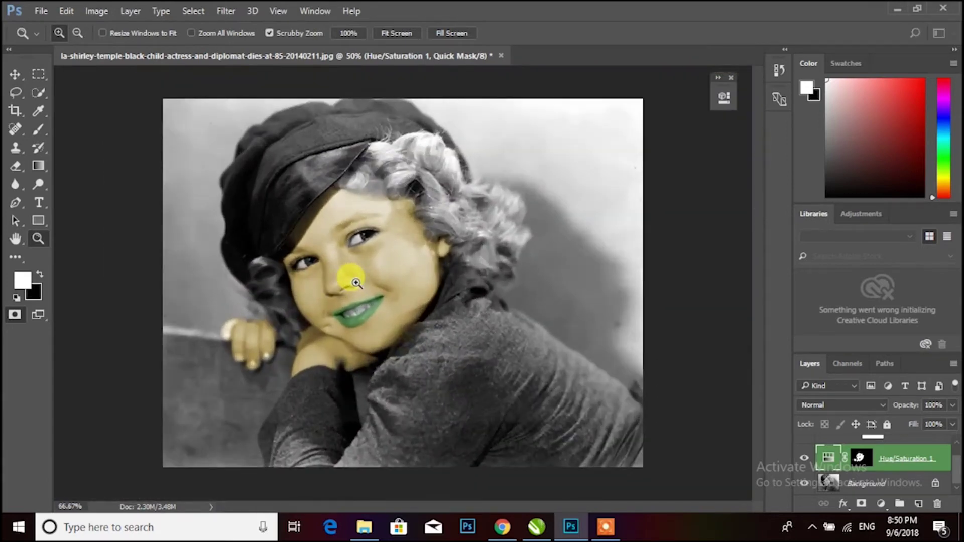
Convert the Quick Mask to a selection and save it as a channel named 'lip'.
key("q")
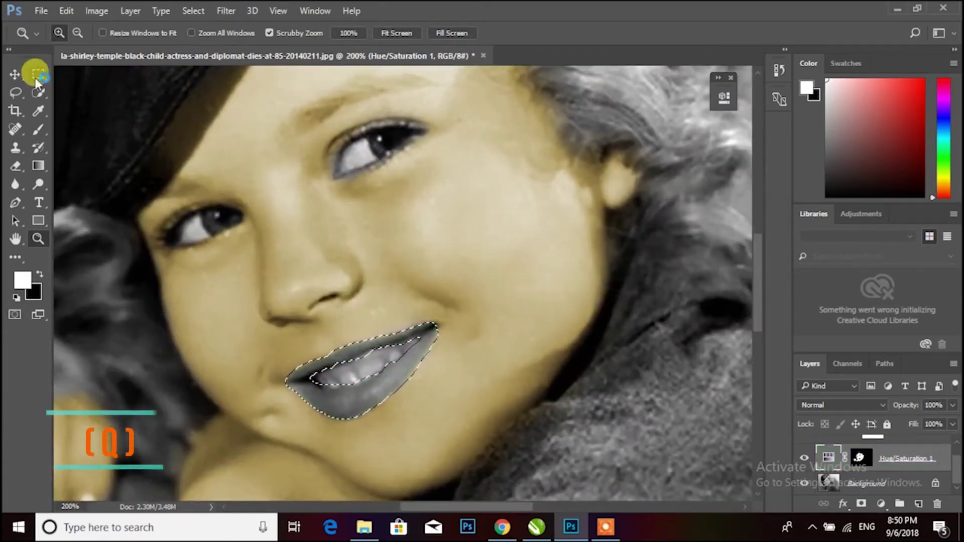
left_click(37, 73)
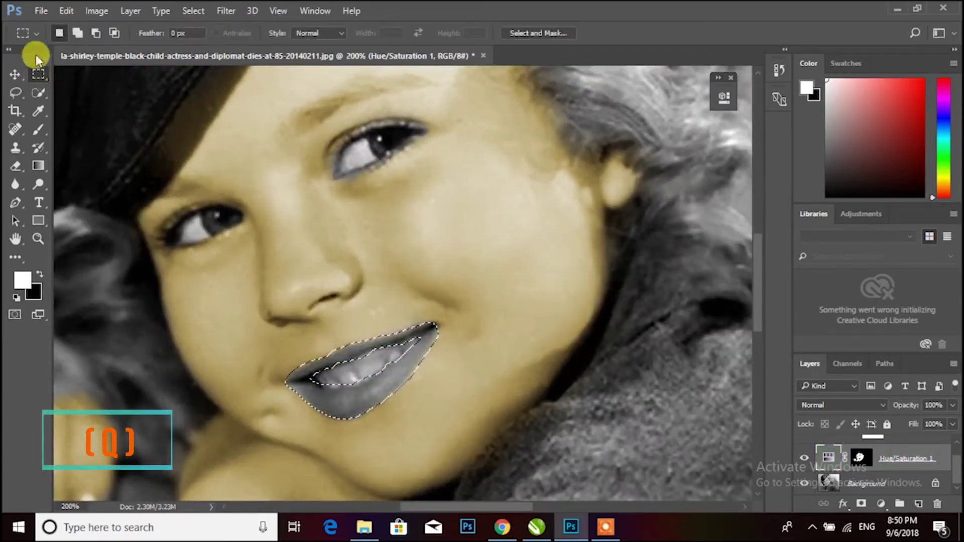
right_click(406, 287)
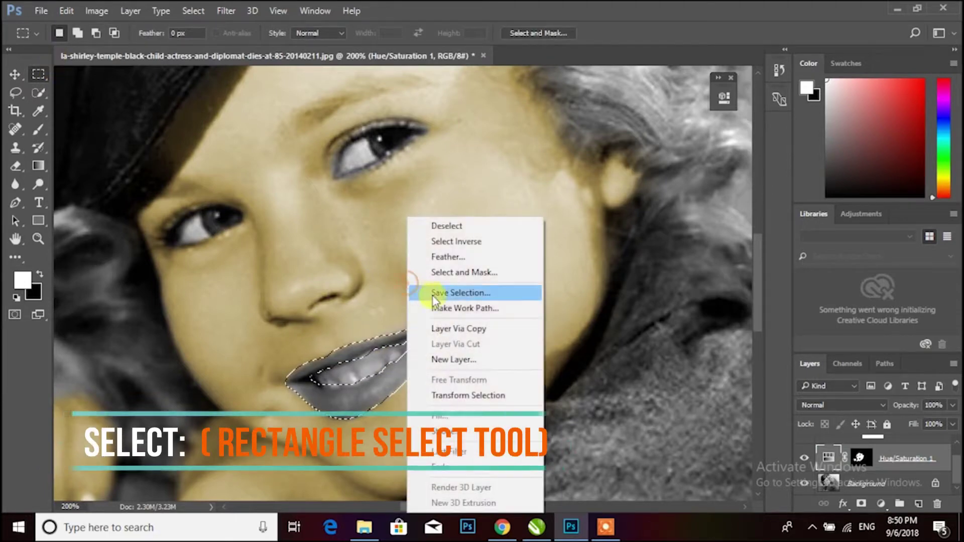
left_click(427, 300)
type("lip")
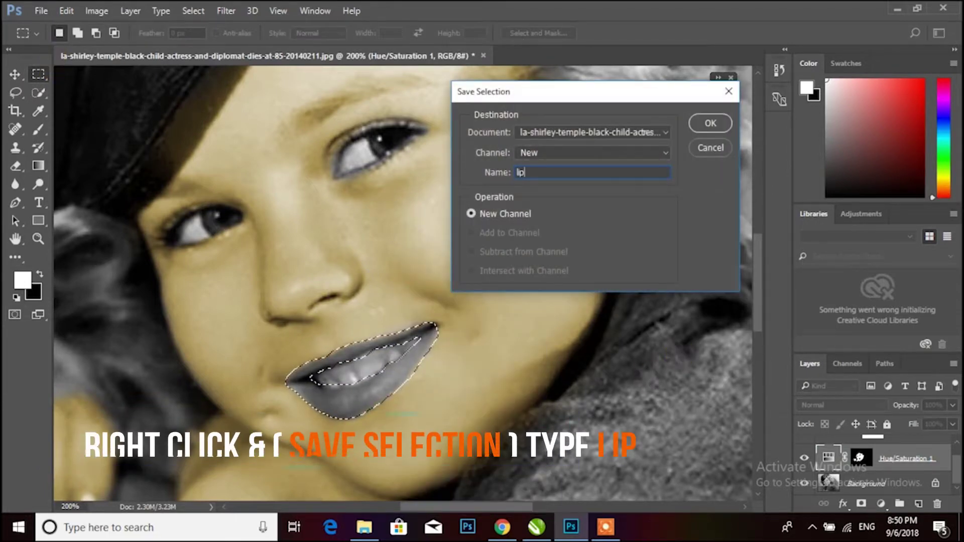
key("Return")
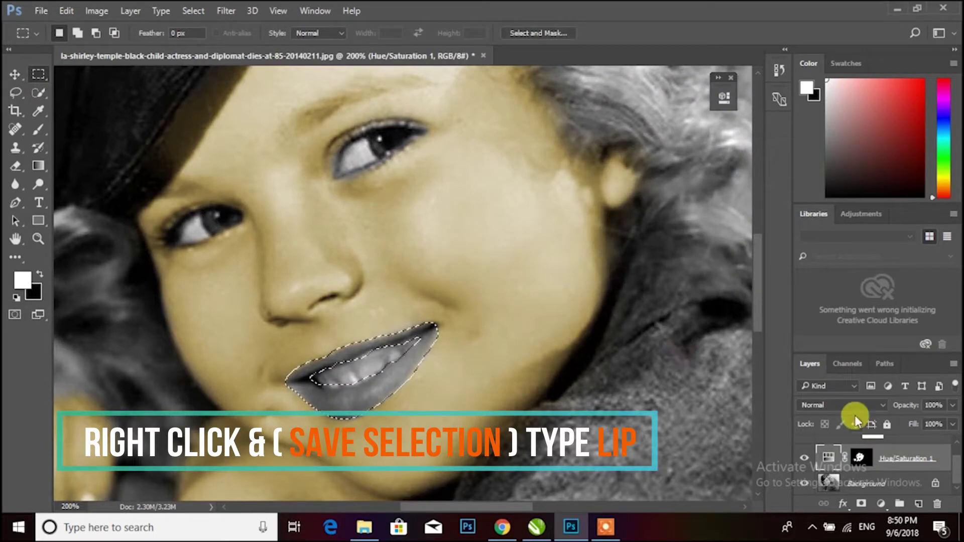
left_click(854, 363)
scroll(874, 481, "down", 2)
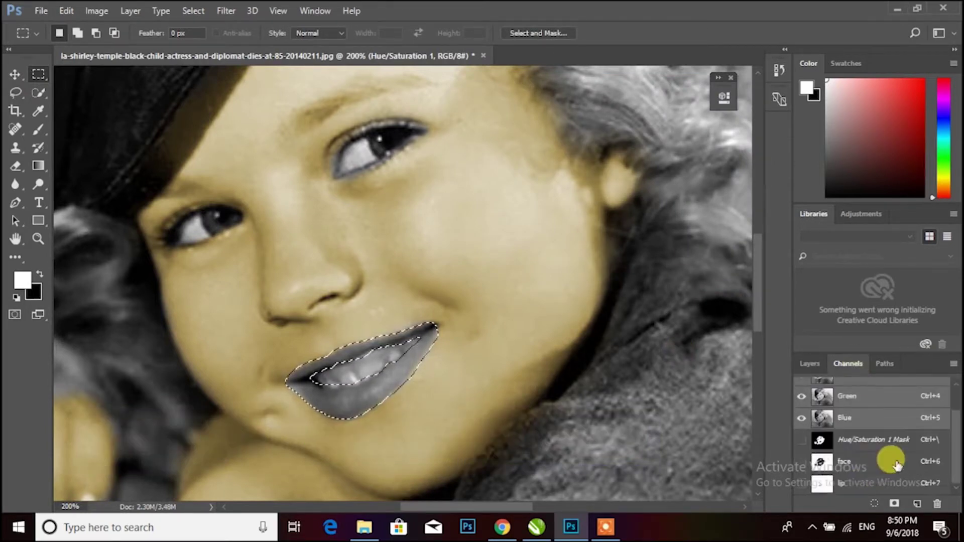
View the lip channel alone and paint black to fill gaps in the lip shape.
left_click(870, 486)
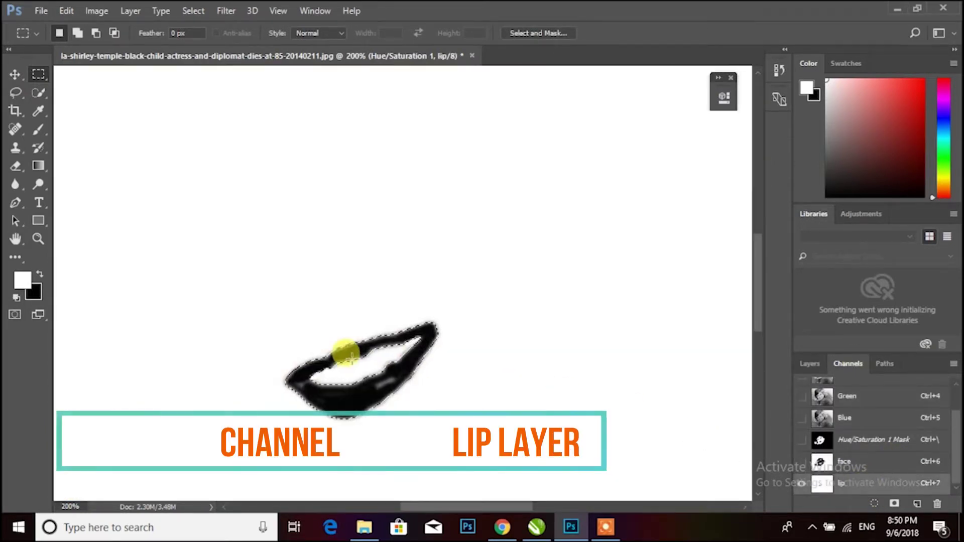
key("z")
left_click(332, 381)
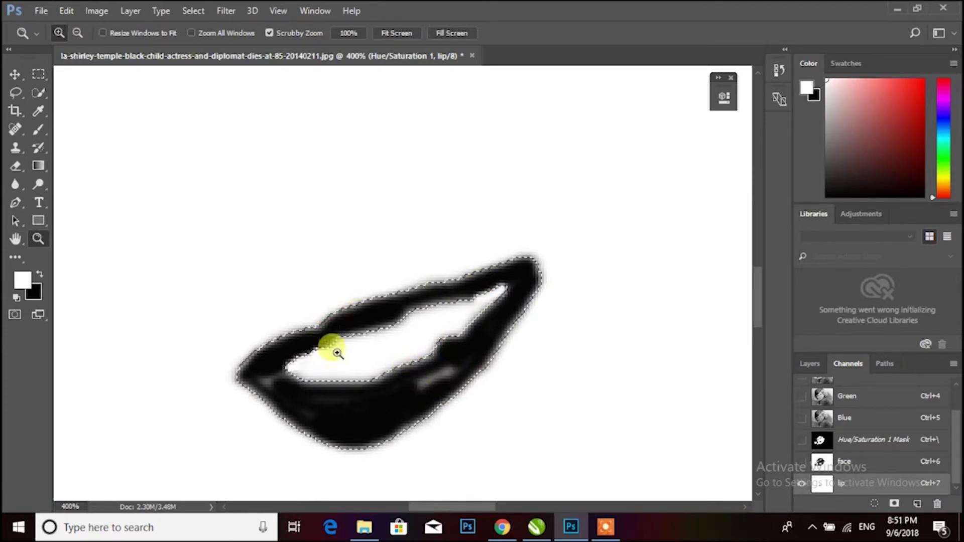
key("ctrl+d")
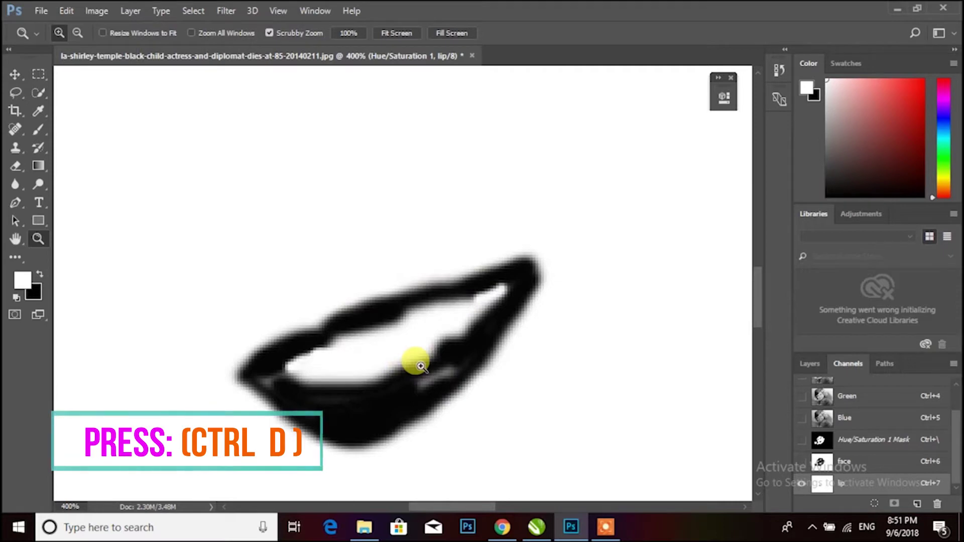
key("b")
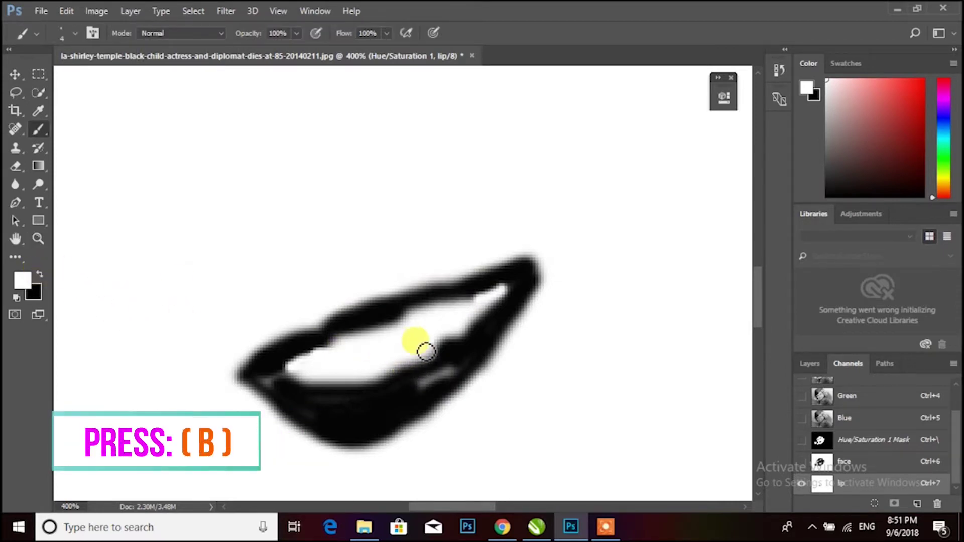
left_click(40, 275)
mouse_move(441, 401)
left_mouse_down()
mouse_move(317, 417)
mouse_move(279, 381)
mouse_move(282, 399)
mouse_move(308, 416)
left_mouse_up()
Load the lip channel as a selection and invert it so only the lips are selected.
key("z")
left_click(404, 339, "alt")
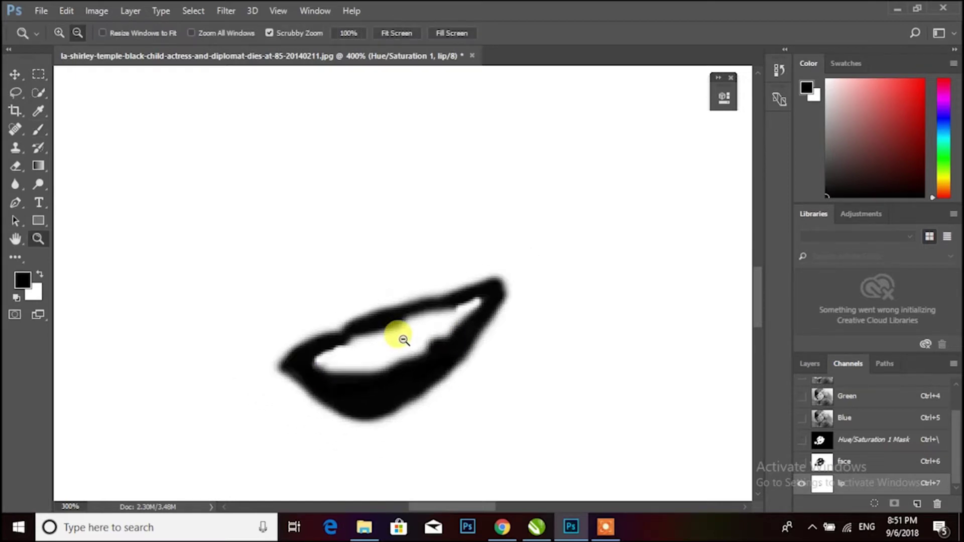
left_click(864, 479)
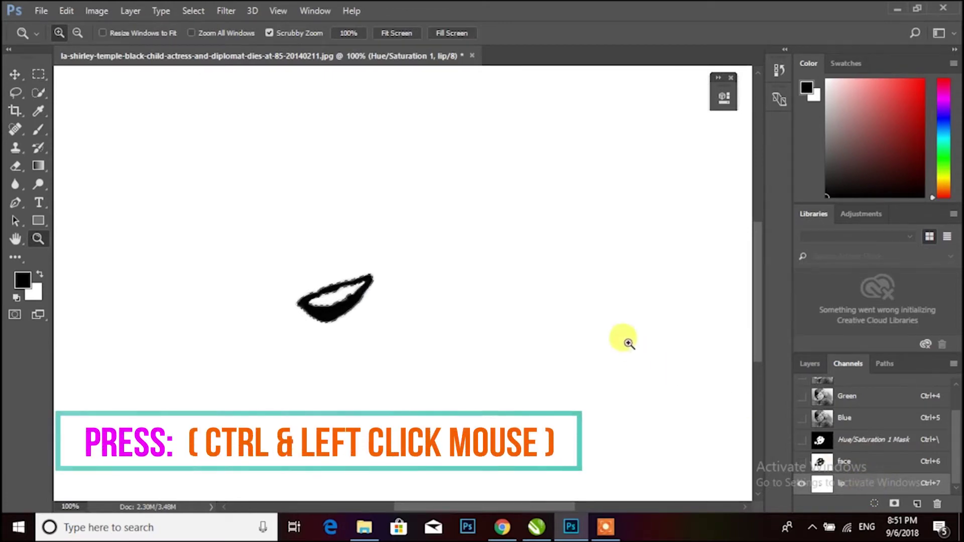
key("ctrl+minus")
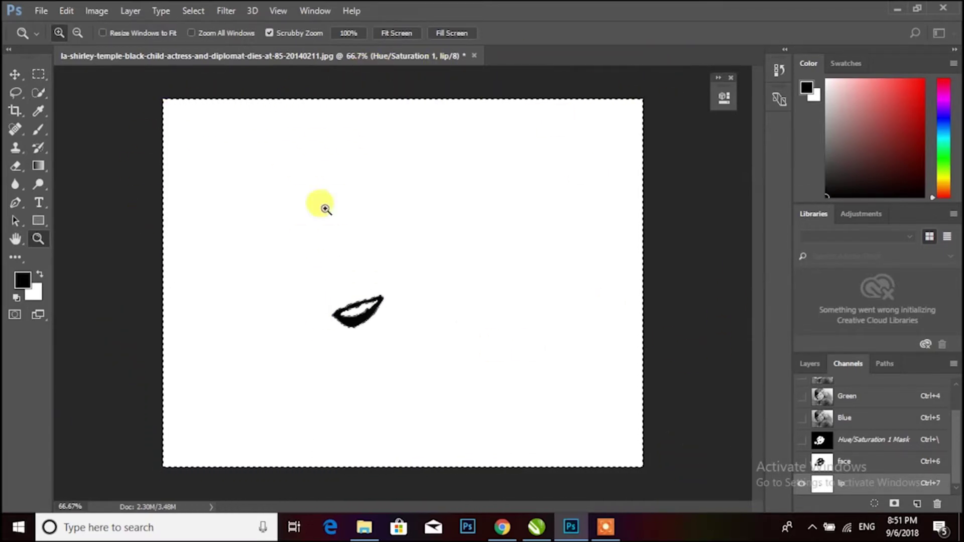
key("v")
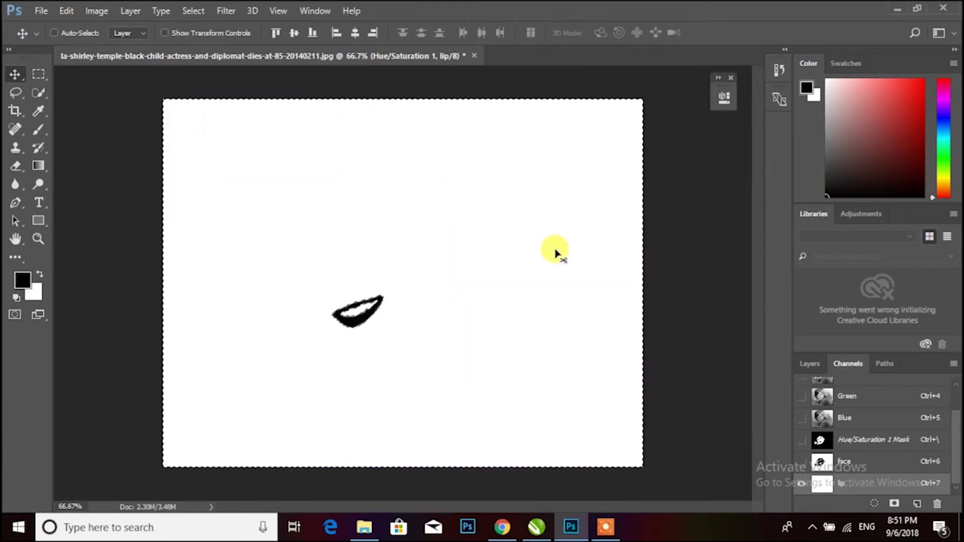
key("ctrl")
key("ctrl+shift+i")
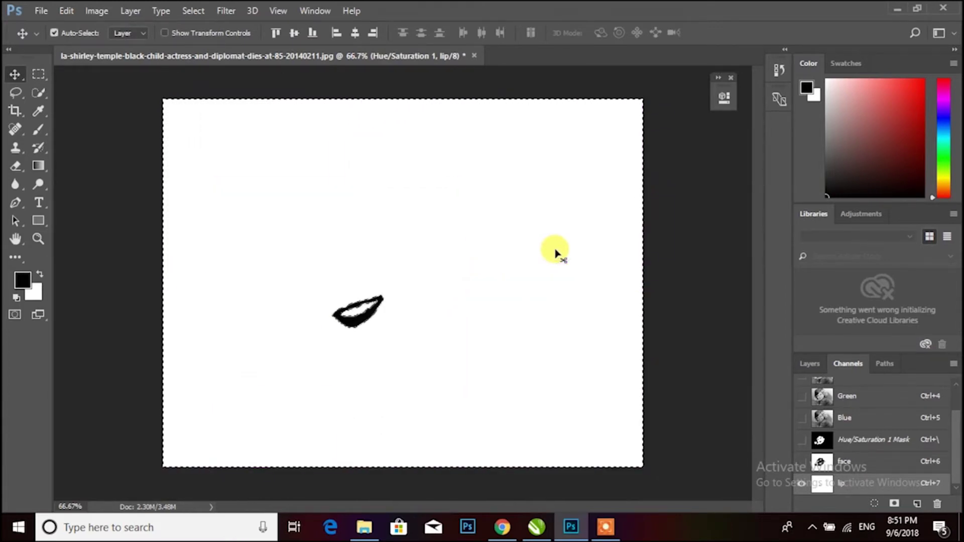
Add an unclipped colorized Hue/Saturation layer for the lips at Saturation 39, Lightness −7.
scroll(882, 426, "up", 2)
left_click(876, 387)
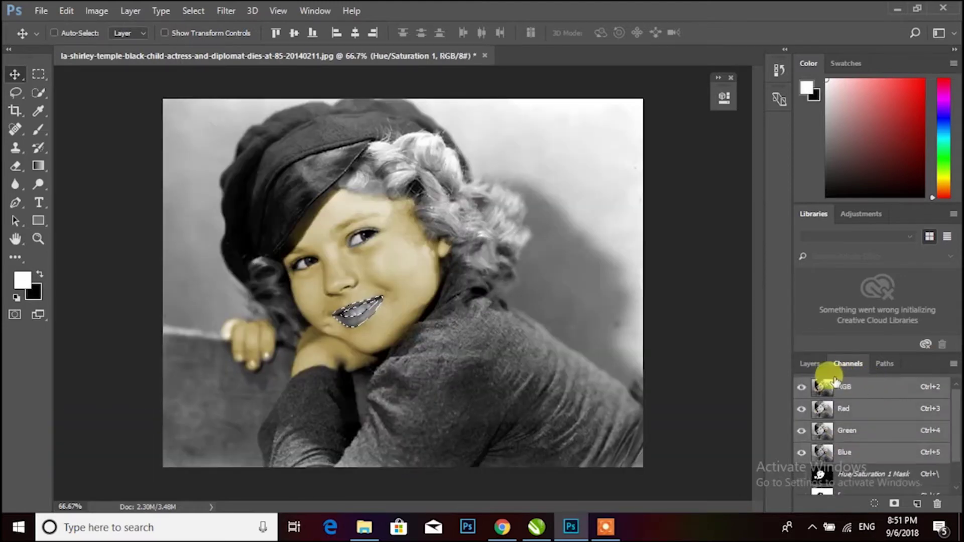
left_click(814, 363)
left_click(886, 506)
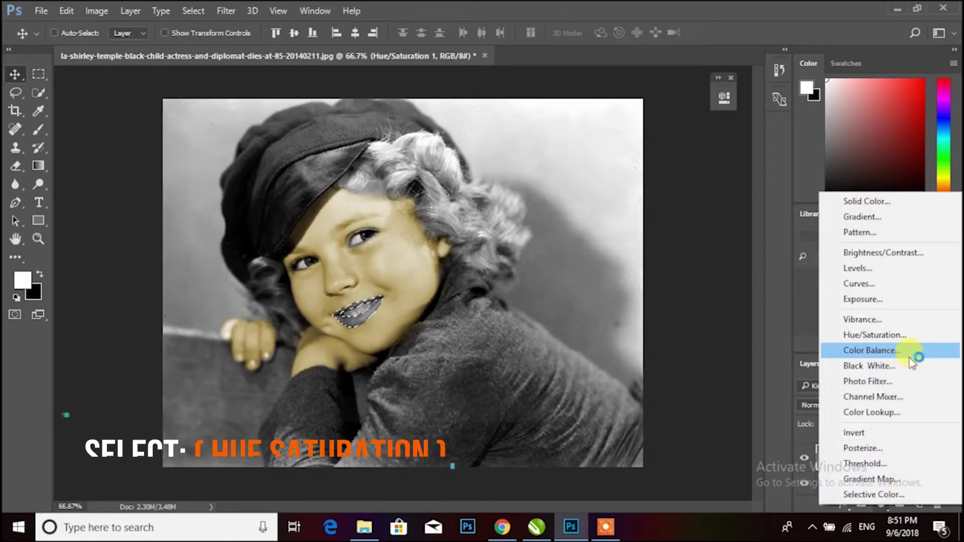
left_click(914, 335)
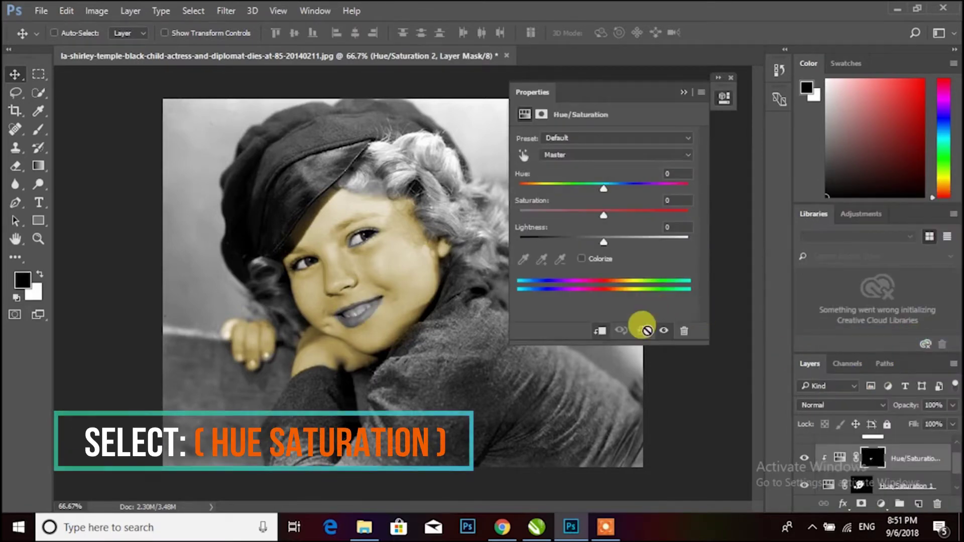
left_click(581, 258)
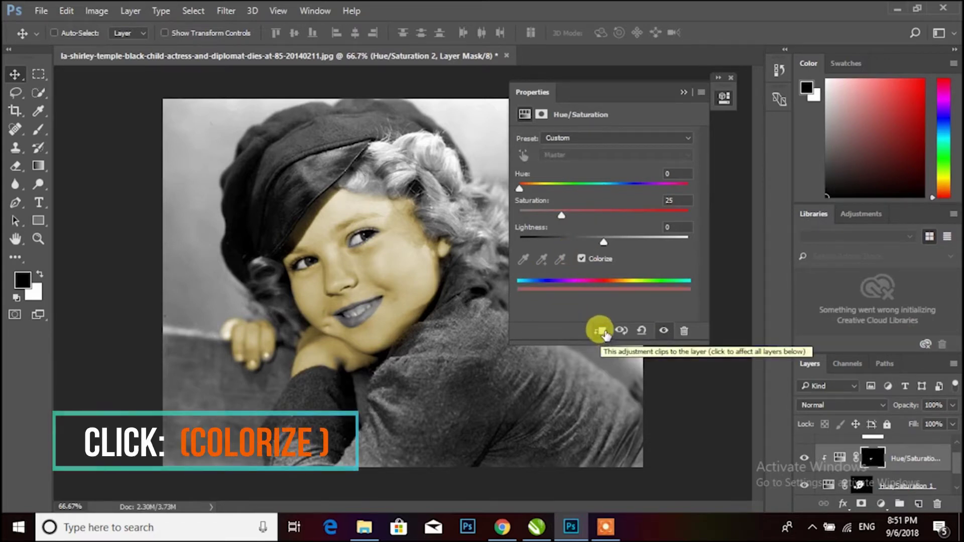
left_click(602, 331)
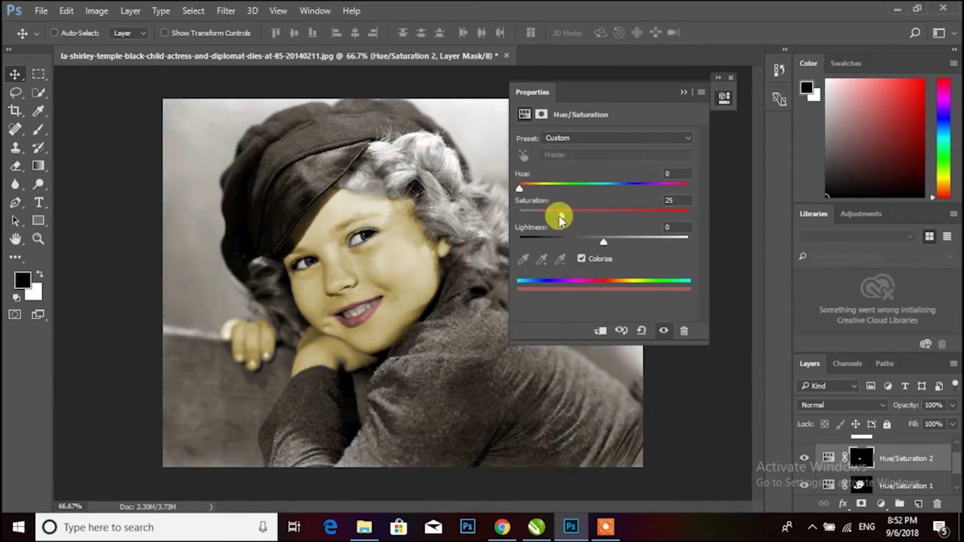
mouse_move(519, 188)
left_mouse_down()
mouse_move(529, 189)
mouse_move(519, 188)
left_mouse_up()
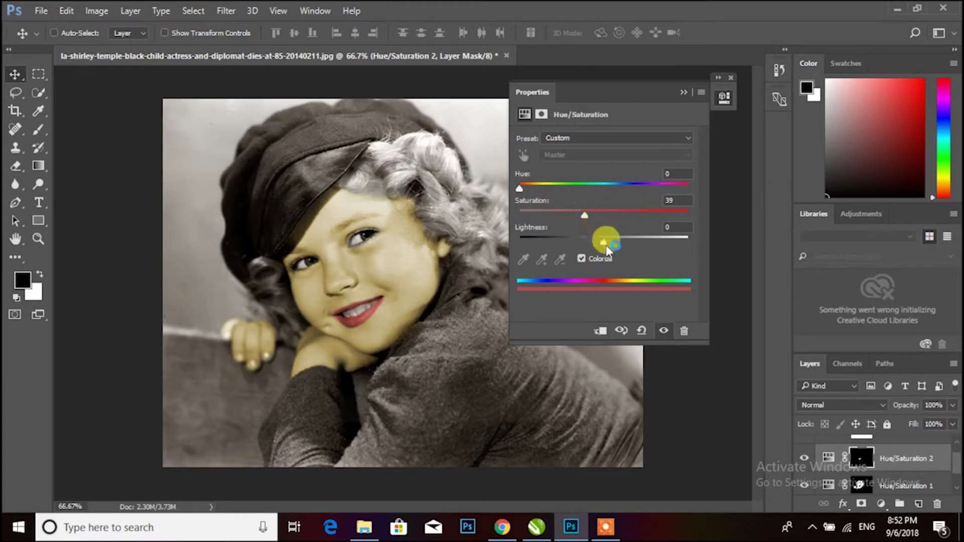
left_click_drag(603, 243, 597, 242)
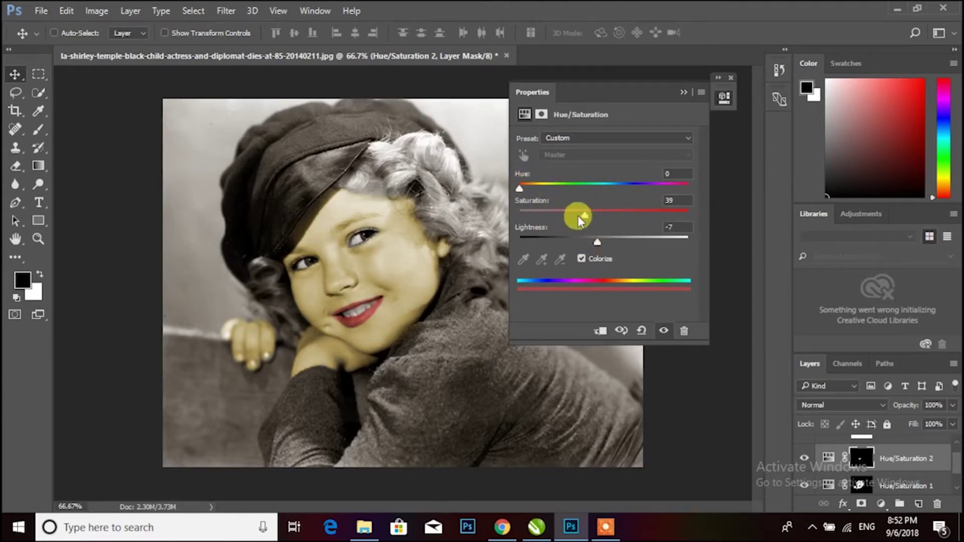
left_click(683, 92)
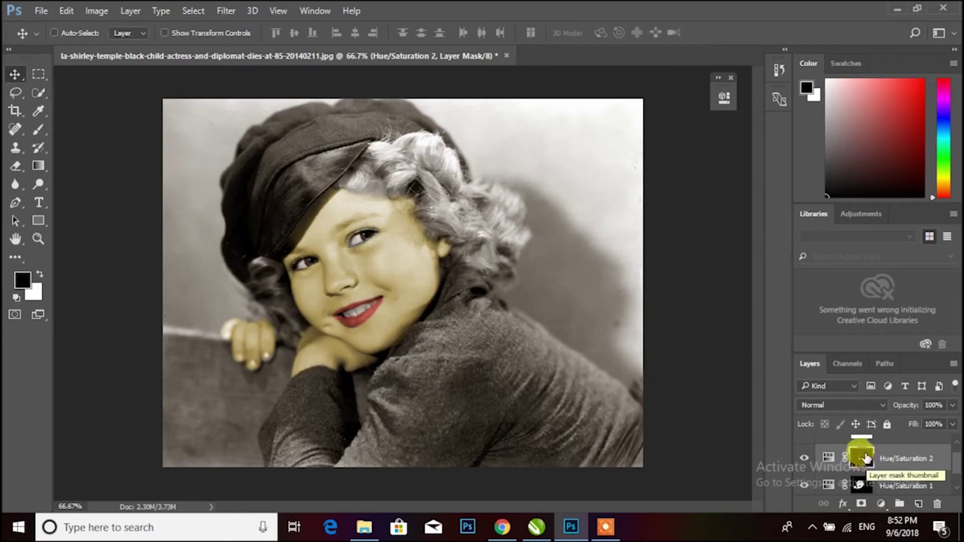
Add a colorized Hue/Saturation layer at Hue 57, Saturation 38 and invert its mask to hide it.
left_click(880, 504)
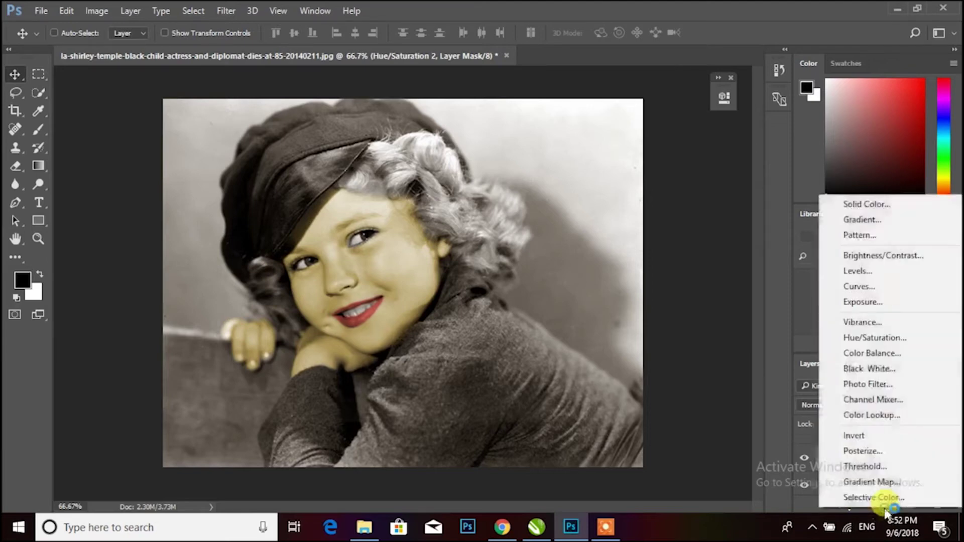
left_click(899, 340)
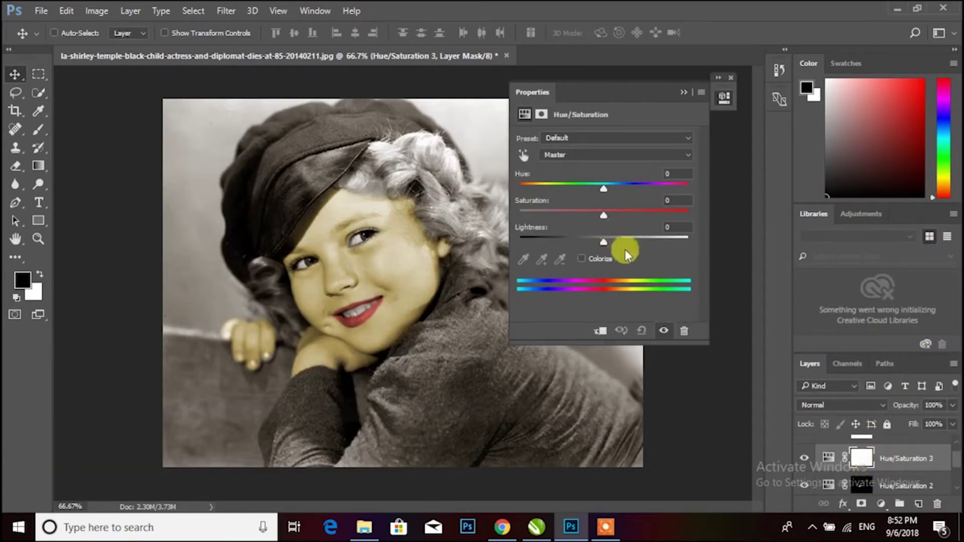
left_click(583, 259)
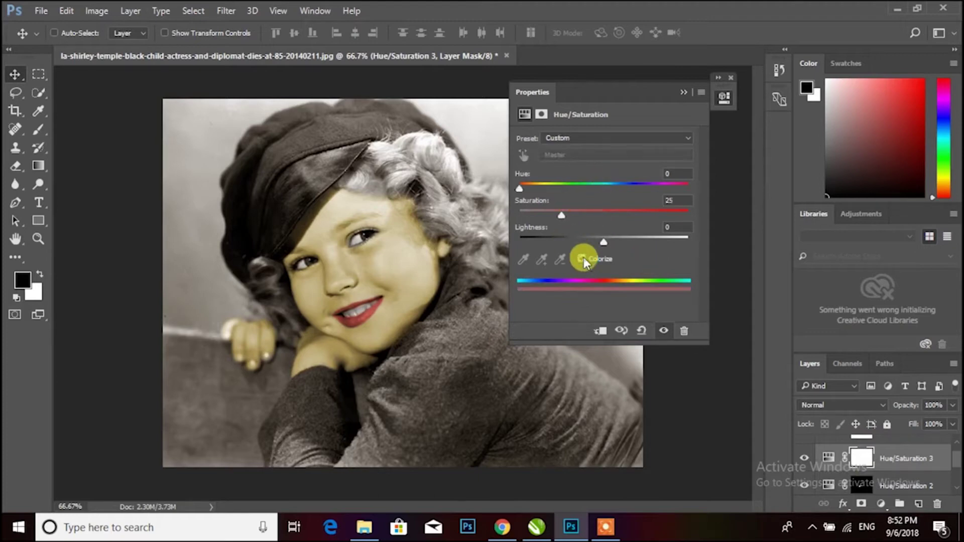
mouse_move(520, 189)
left_mouse_down()
mouse_move(546, 188)
mouse_move(583, 218)
left_mouse_up()
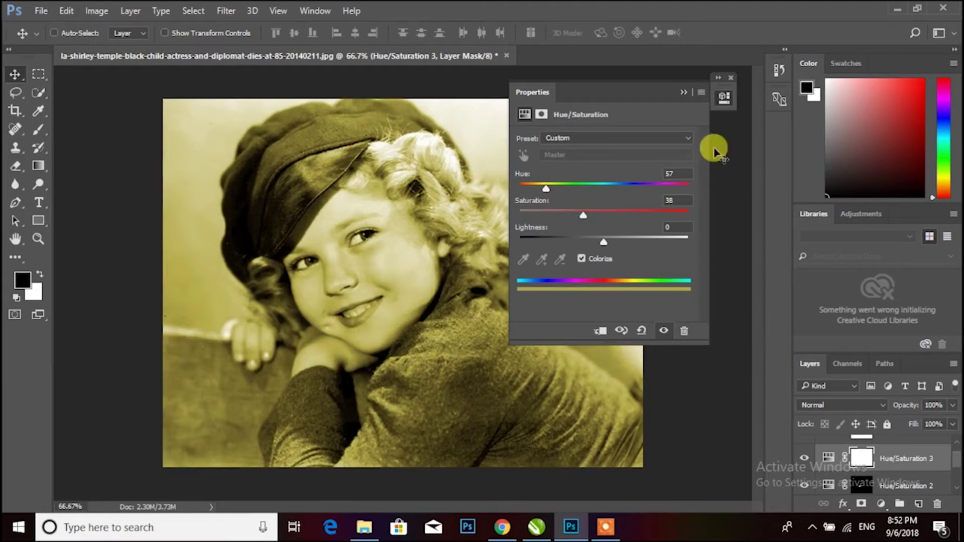
left_click(684, 91)
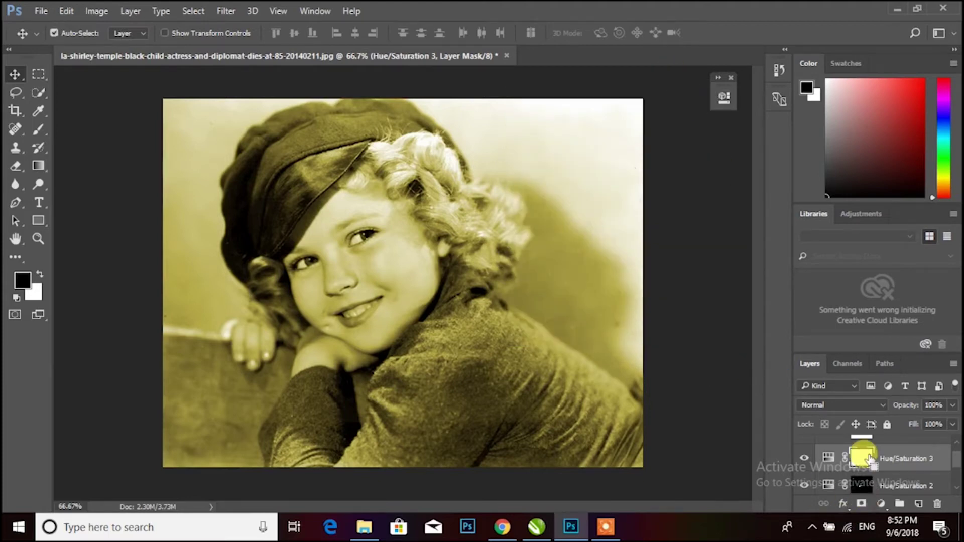
key("ctrl+i")
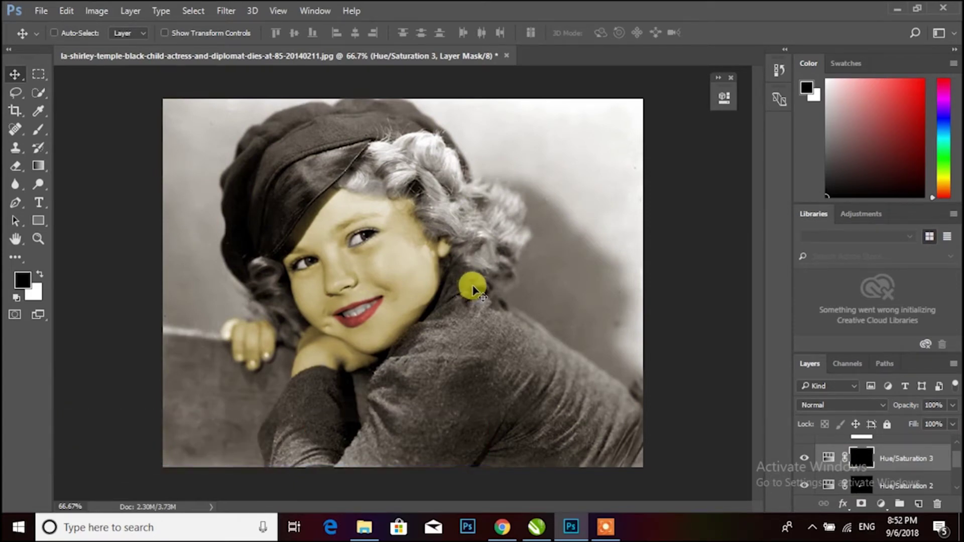
Paint white on the yellow layer's mask over the curls, using black to clean spill off the hat.
key("b")
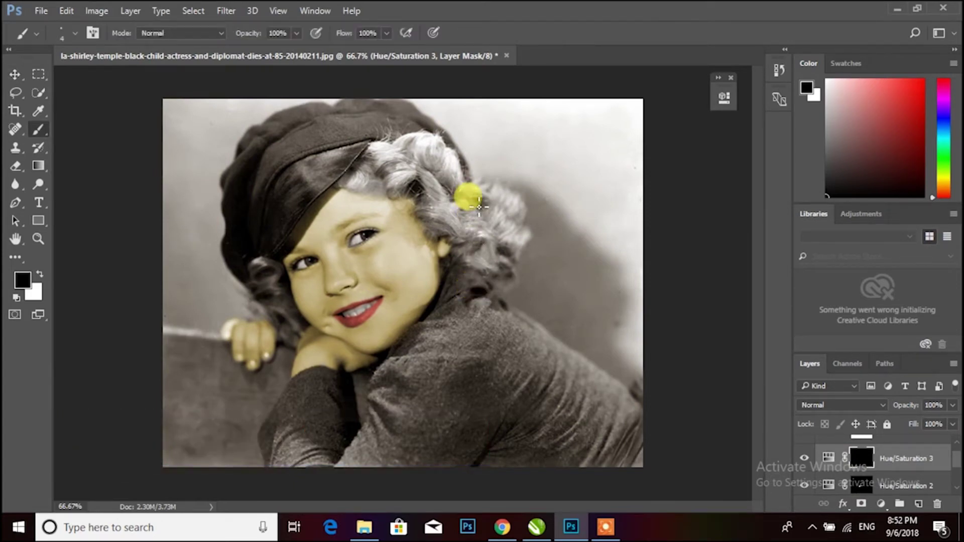
key("bracketright")
key("bracketright")
key("bracketright")
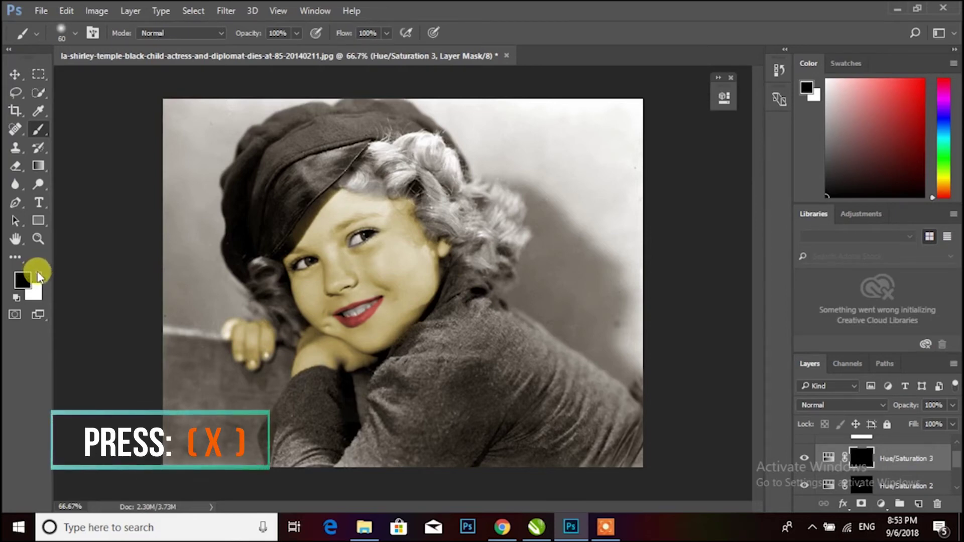
key("x")
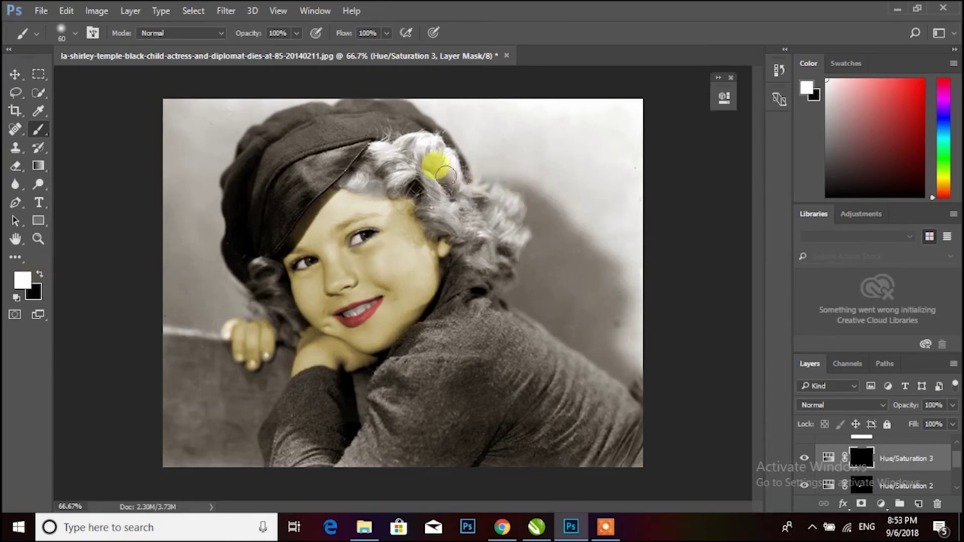
mouse_move(434, 151)
left_mouse_down()
mouse_move(404, 152)
mouse_move(441, 160)
left_mouse_up()
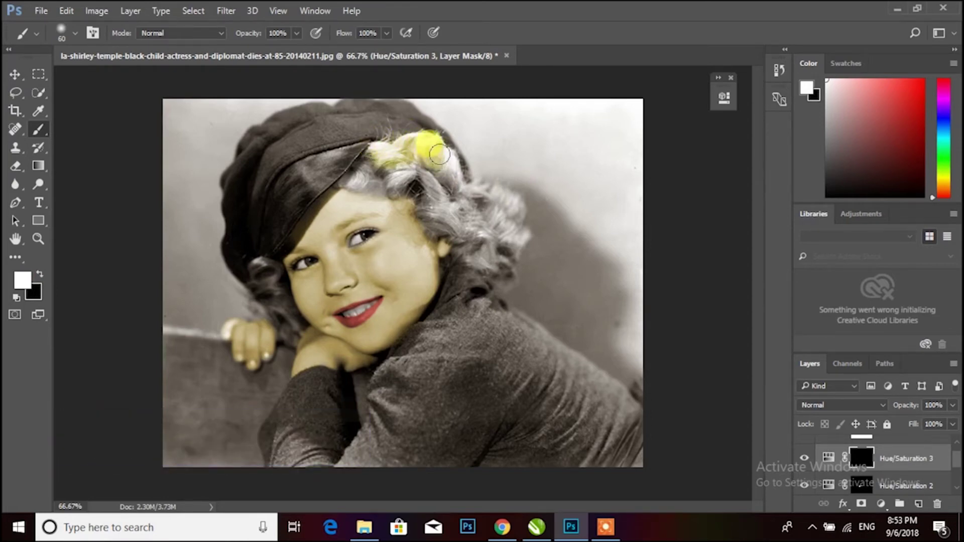
mouse_move(449, 168)
left_mouse_down()
mouse_move(428, 203)
mouse_move(460, 185)
mouse_move(509, 235)
mouse_move(436, 217)
mouse_move(475, 256)
mouse_move(508, 248)
mouse_move(494, 261)
mouse_move(450, 252)
mouse_move(470, 232)
mouse_move(408, 155)
mouse_move(351, 161)
mouse_move(354, 179)
mouse_move(377, 177)
mouse_move(370, 158)
mouse_move(391, 138)
mouse_move(437, 173)
mouse_move(382, 148)
mouse_move(371, 157)
mouse_move(302, 112)
mouse_move(334, 150)
mouse_move(369, 159)
mouse_move(333, 144)
mouse_move(353, 139)
mouse_move(389, 208)
left_mouse_up()
key("x")
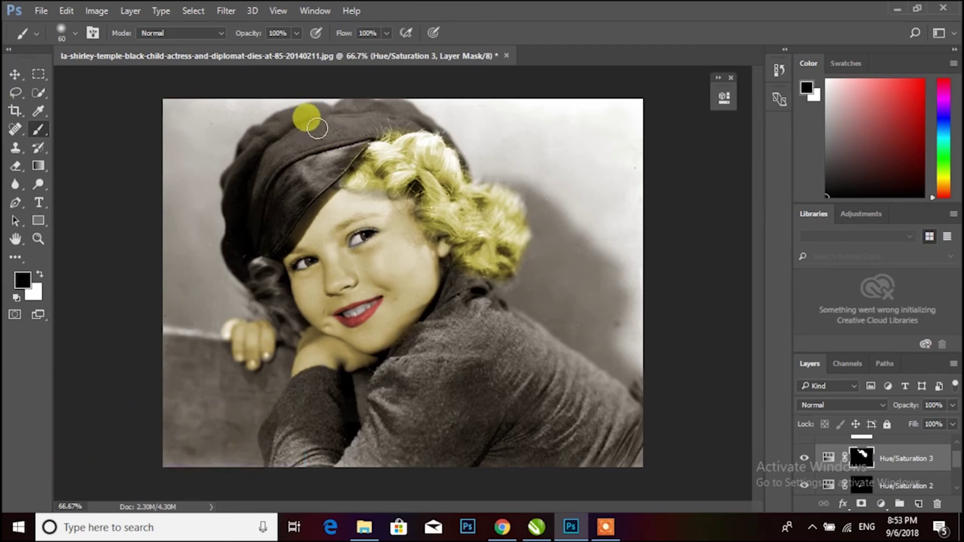
key("x")
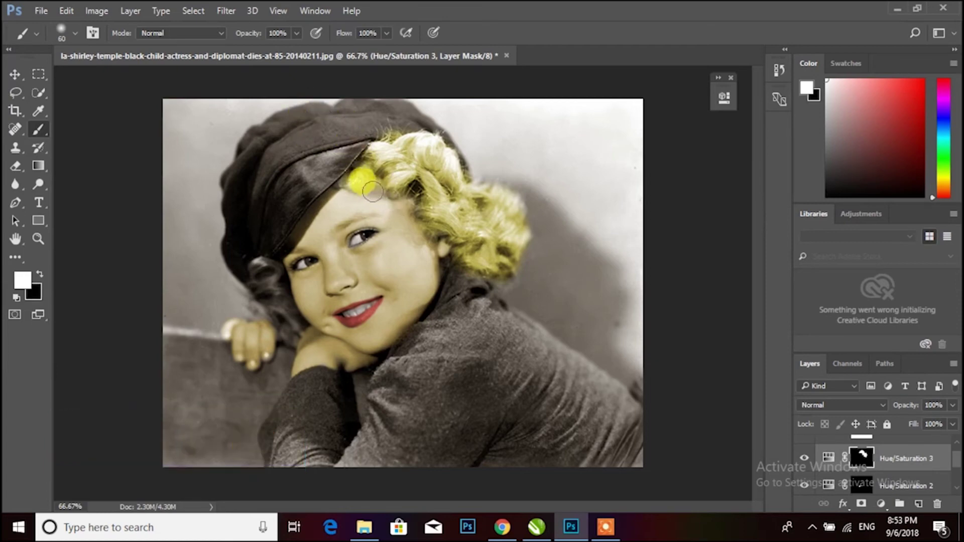
mouse_move(388, 200)
left_mouse_down()
mouse_move(214, 344)
mouse_move(268, 275)
mouse_move(287, 324)
mouse_move(263, 282)
mouse_move(535, 246)
mouse_move(467, 251)
left_mouse_up()
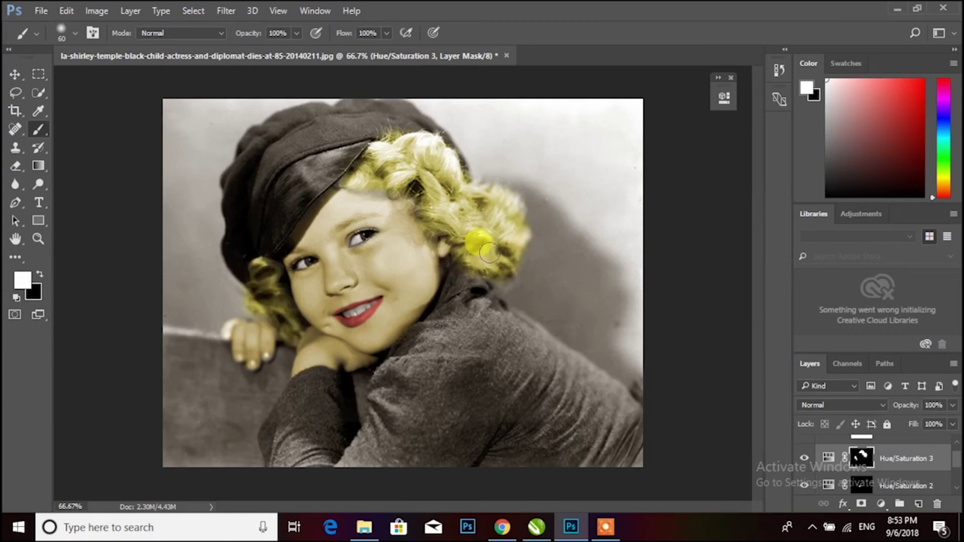
key("z")
key("ctrl+minus")
key("ctrl+minus")
key("ctrl+minus")
left_click_drag(434, 286, 482, 293)
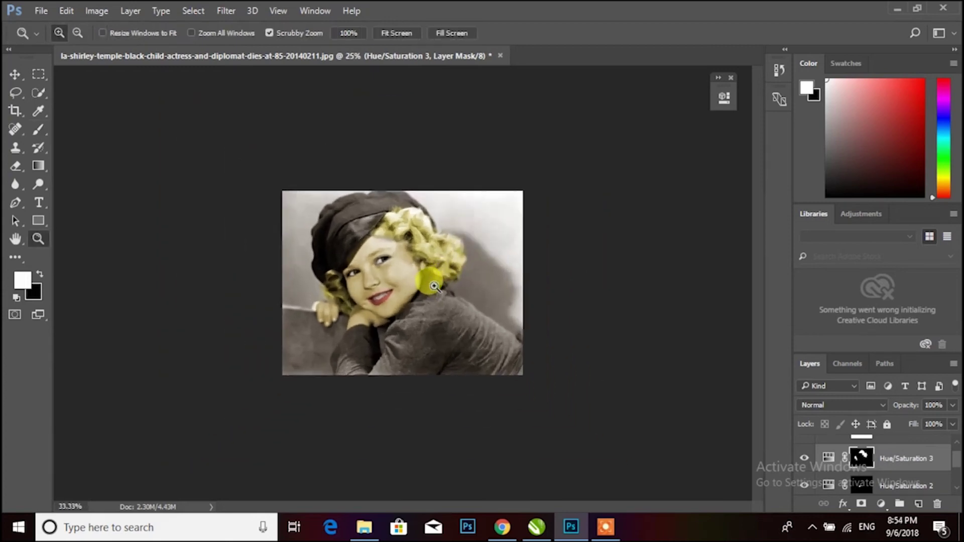
key("b")
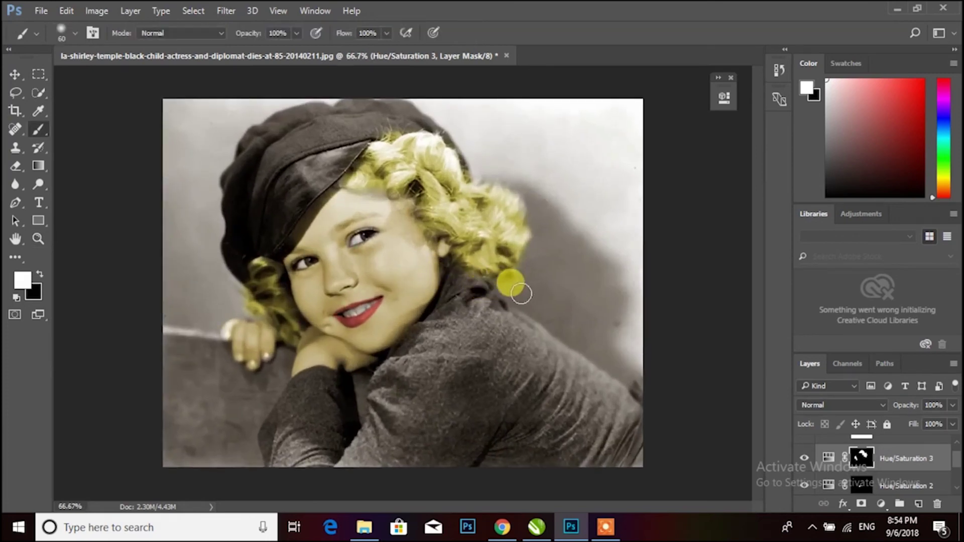
key("z")
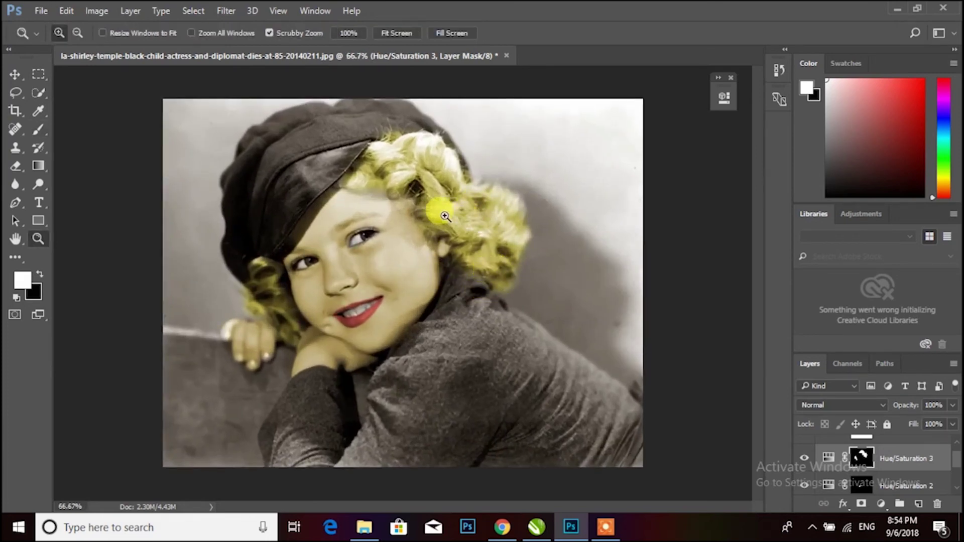
key("ctrl+minus")
key("ctrl+minus")
key("ctrl+minus")
left_click_drag(360, 256, 376, 253)
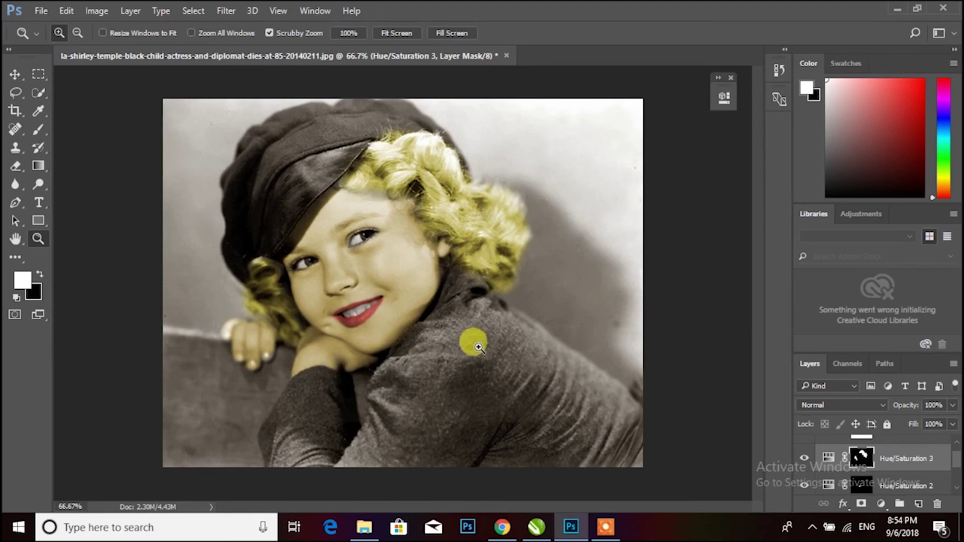
key("ctrl+minus")
key("ctrl+plus")
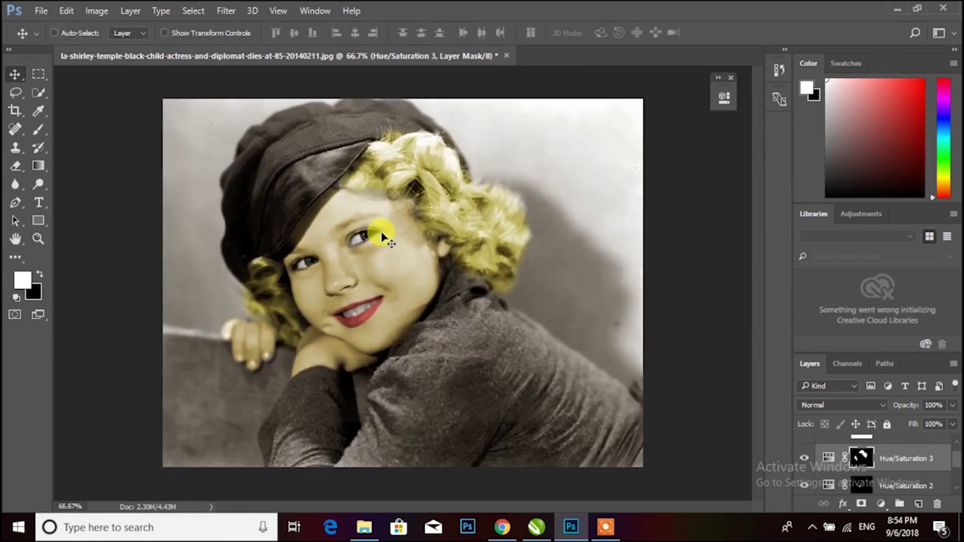